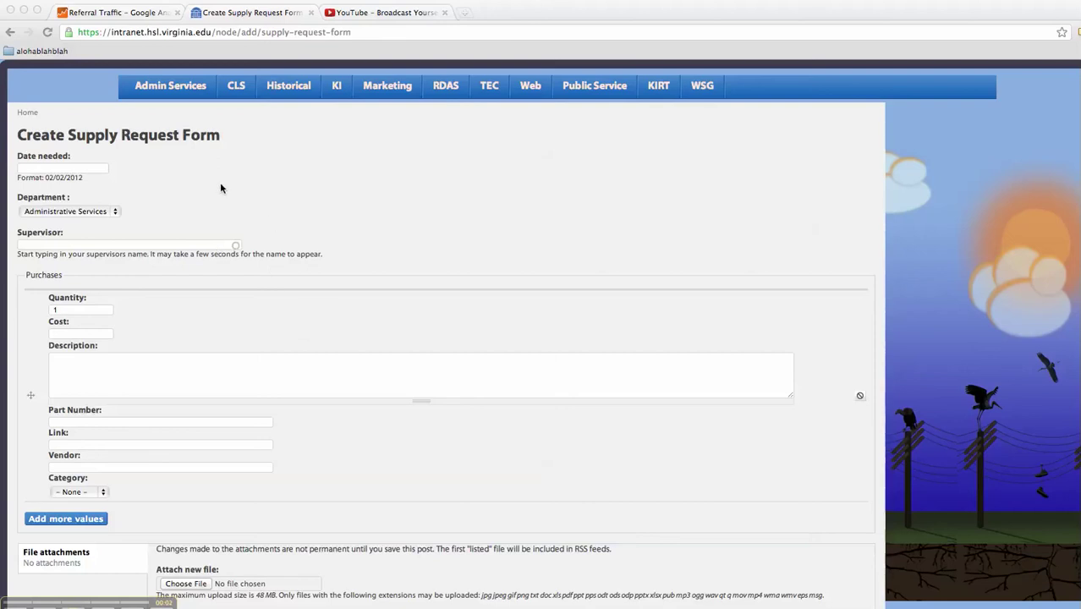
# Pick the second autocomplete suggestion as the supply request form's Supervisor
pyautogui.click(97, 244)
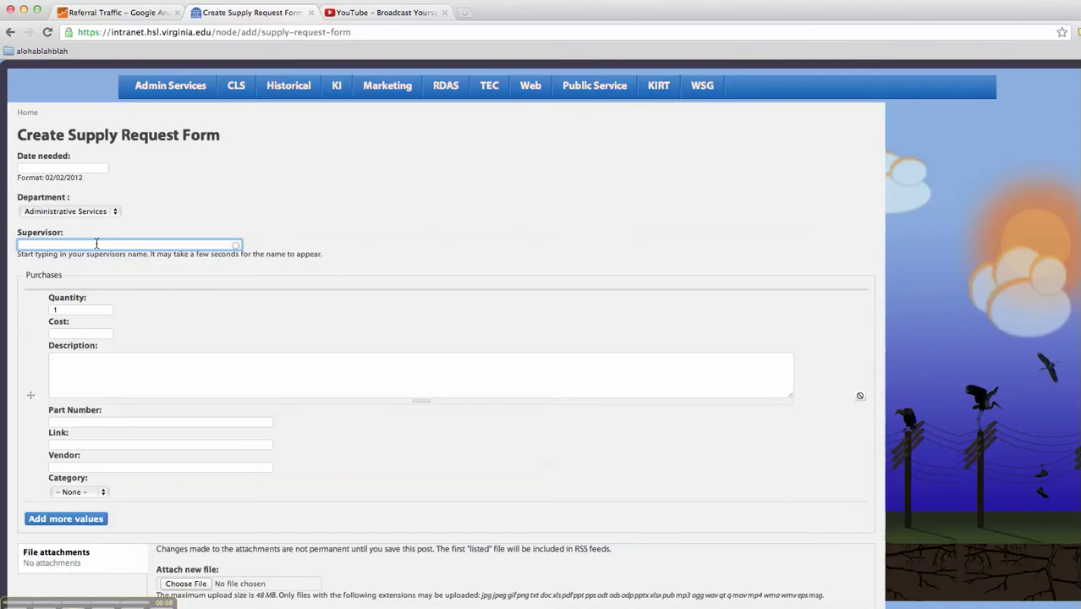
pyautogui.press('super+Tab')
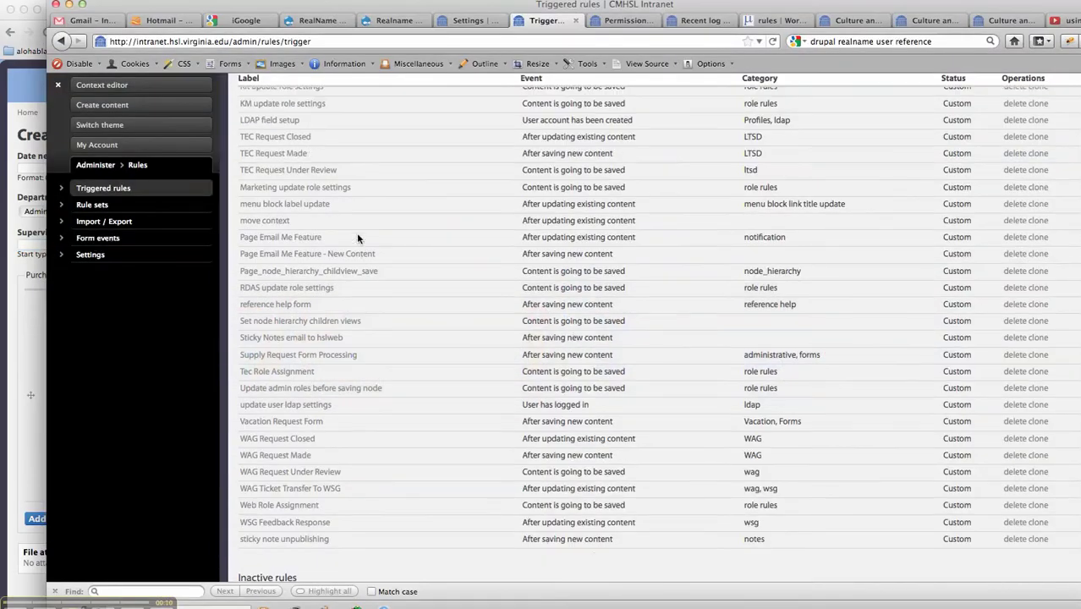
pyautogui.scroll(10, 357, 239)
pyautogui.scroll(-2, 366, 322)
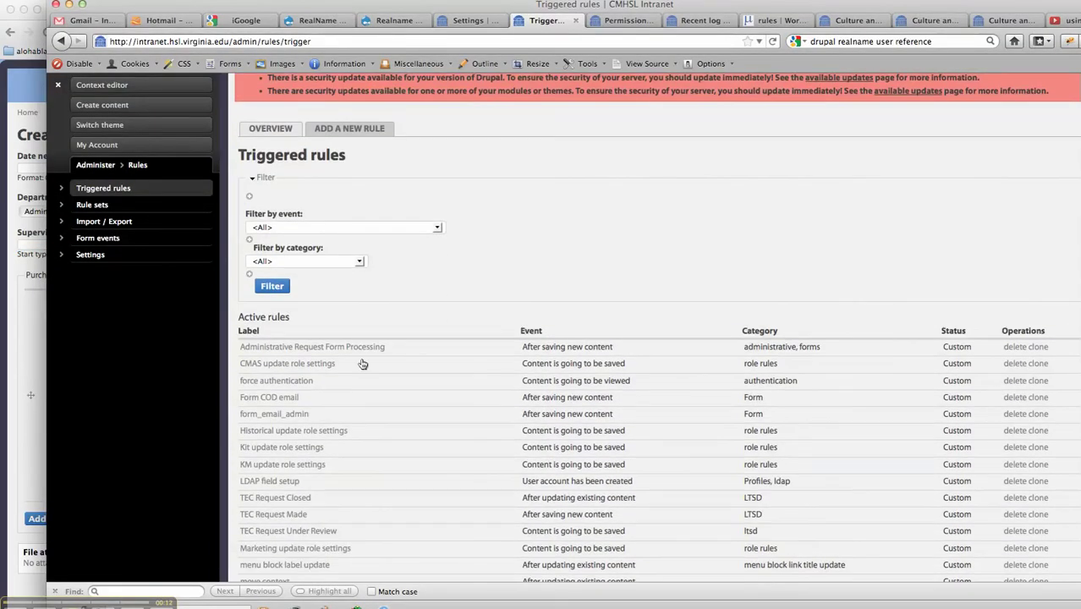
pyautogui.scroll(-6, 362, 364)
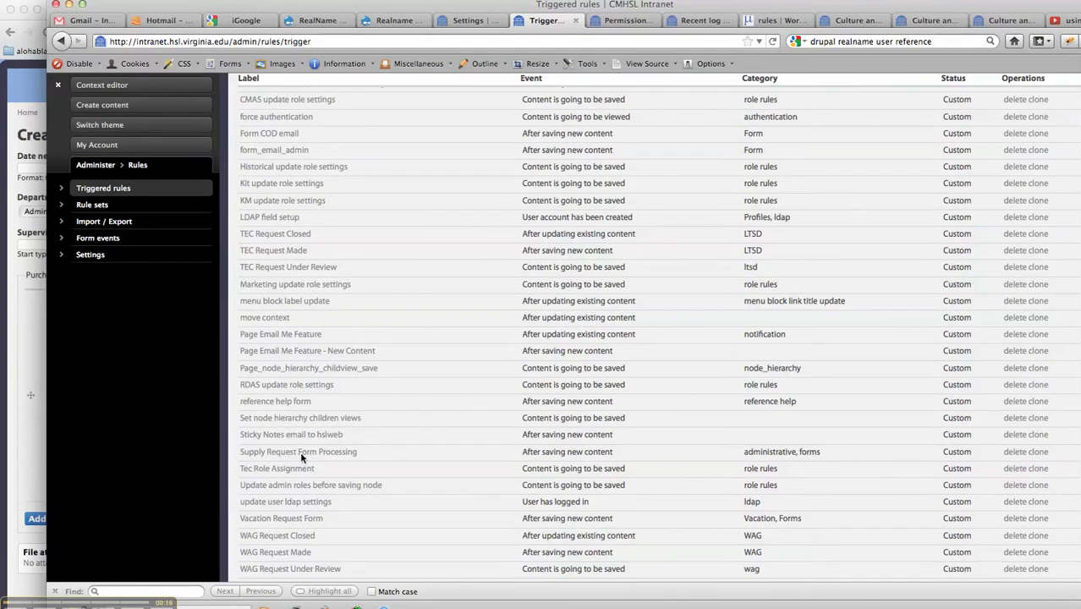
pyautogui.click(338, 455)
pyautogui.click(23, 378)
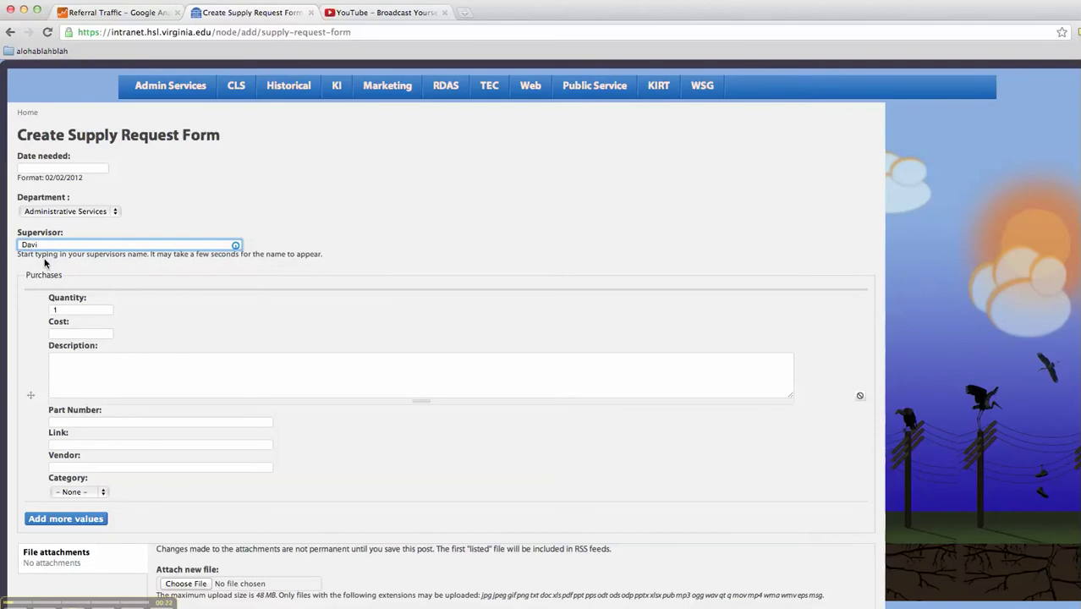
pyautogui.press('Down')
pyautogui.press('Down')
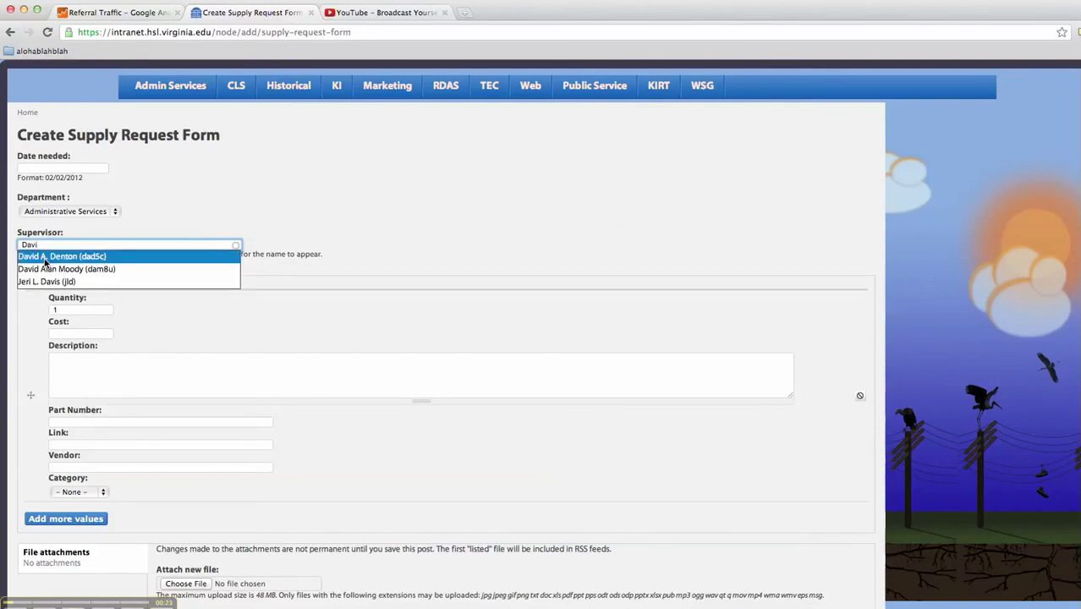
pyautogui.press('Return')
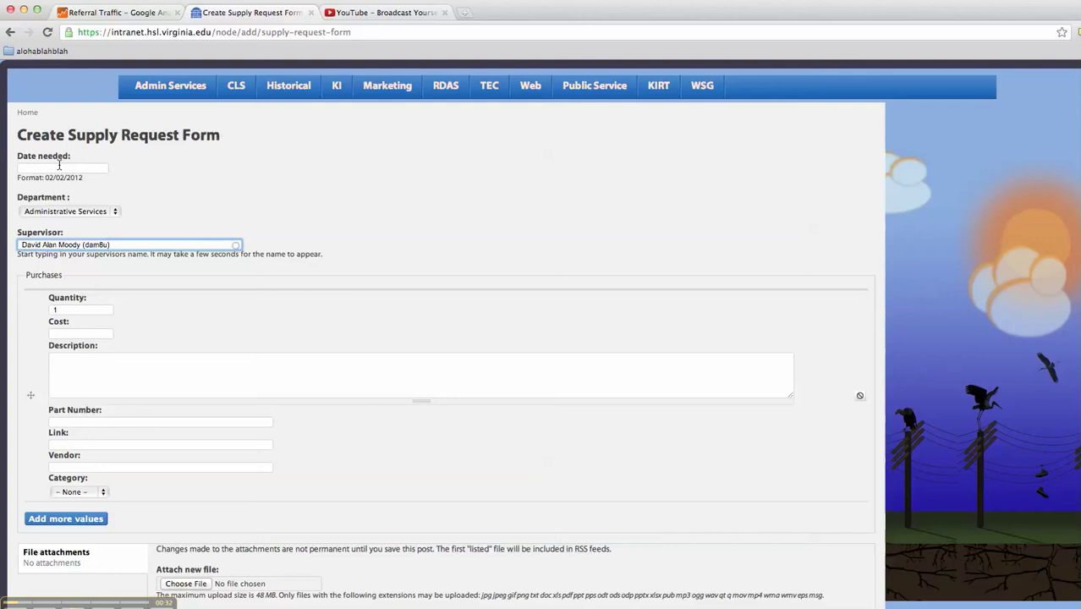
# Check the RealName and Realname Userreference module pages, then start a new action on the Supply Request Form Processing rule
pyautogui.press('super+Tab')
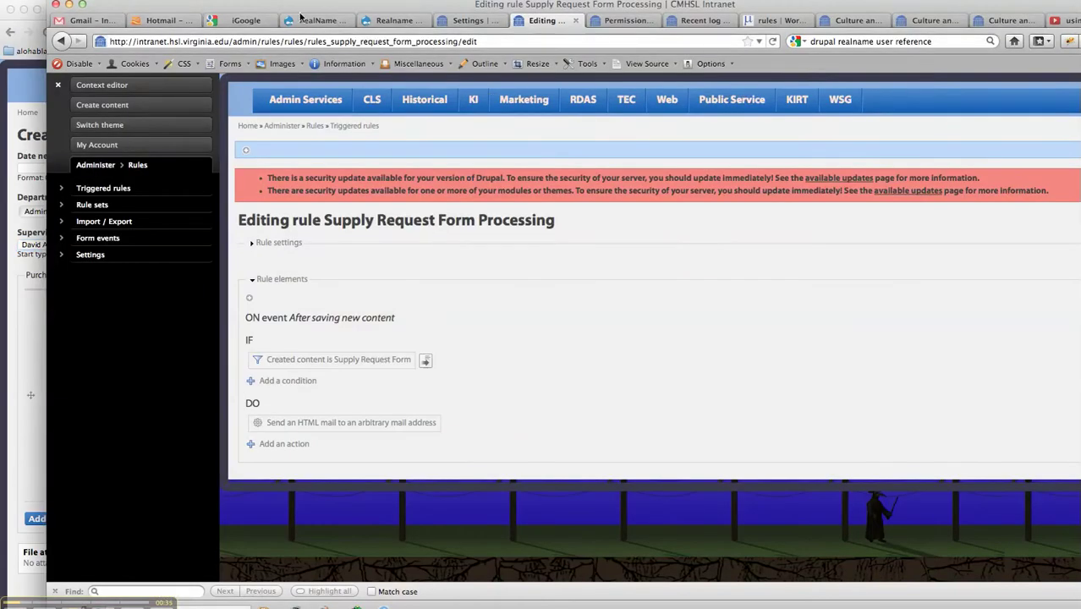
pyautogui.click(301, 17)
pyautogui.click(402, 22)
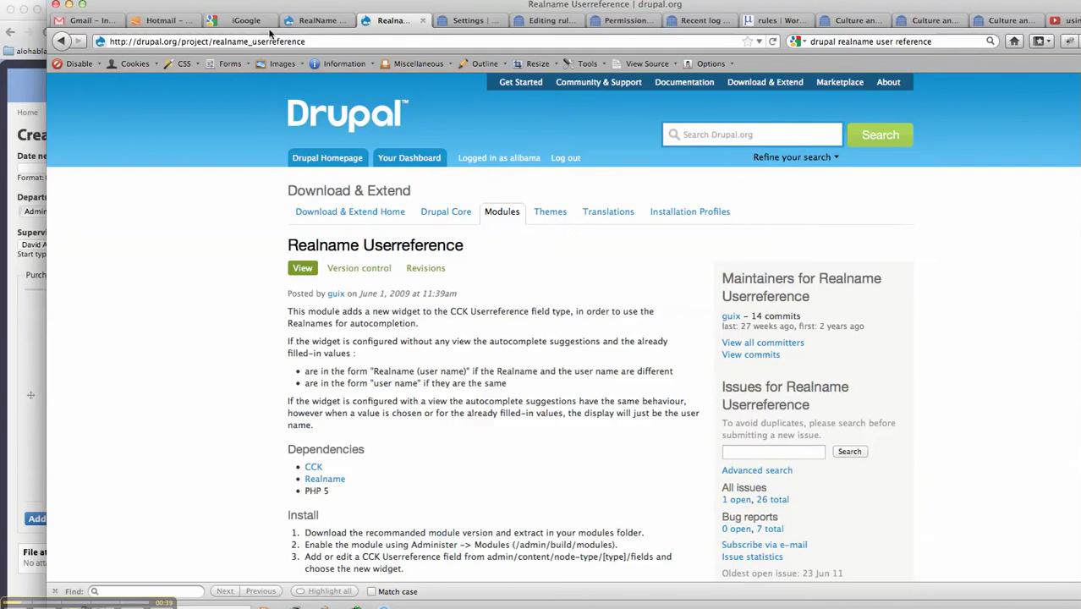
pyautogui.click(20, 201)
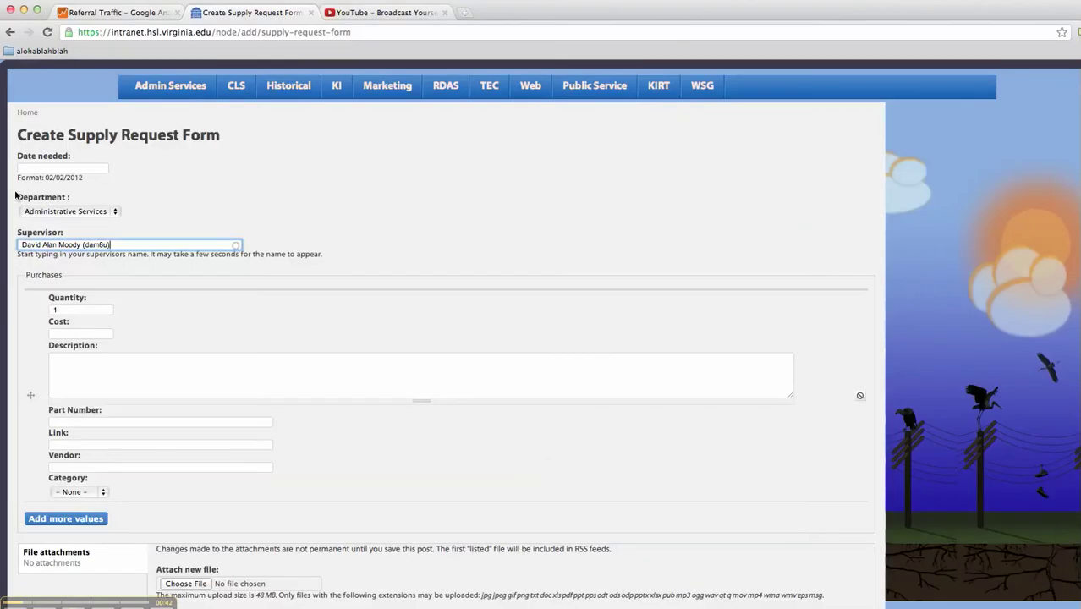
pyautogui.press('super+Tab')
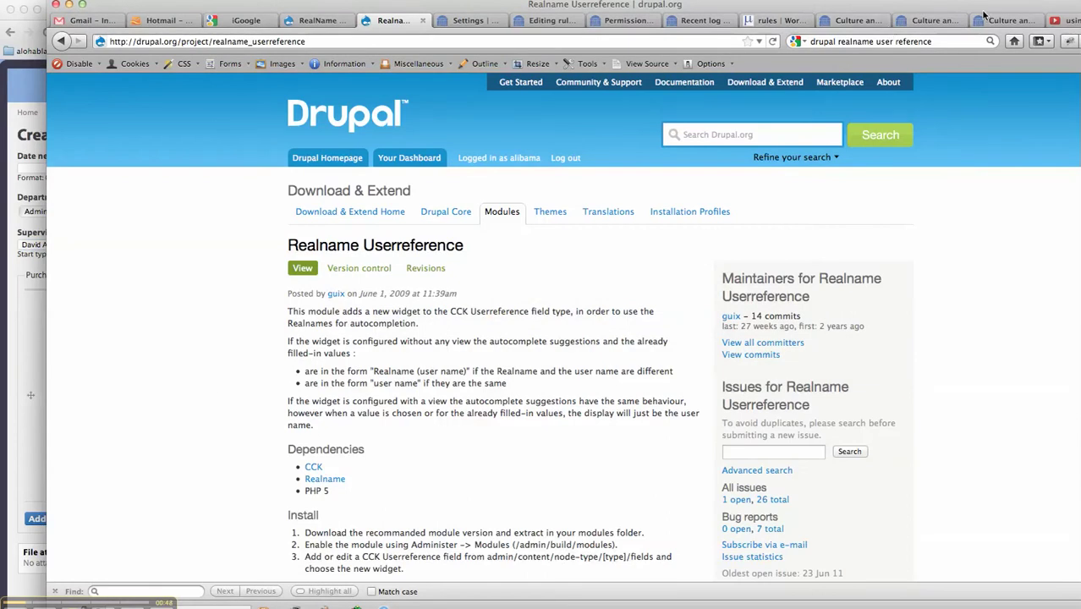
pyautogui.click(467, 20)
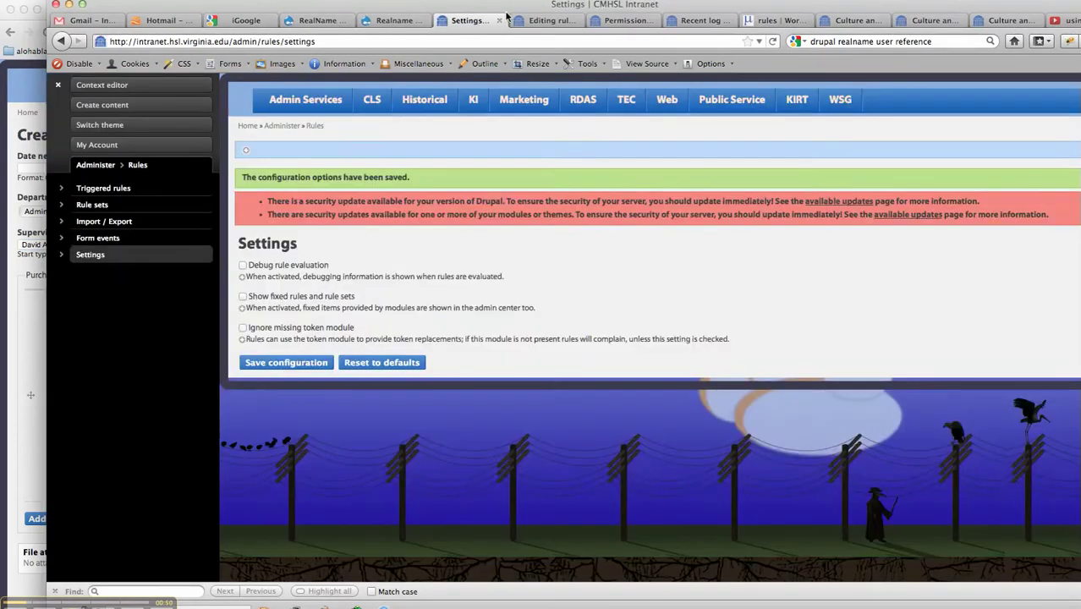
pyautogui.click(546, 21)
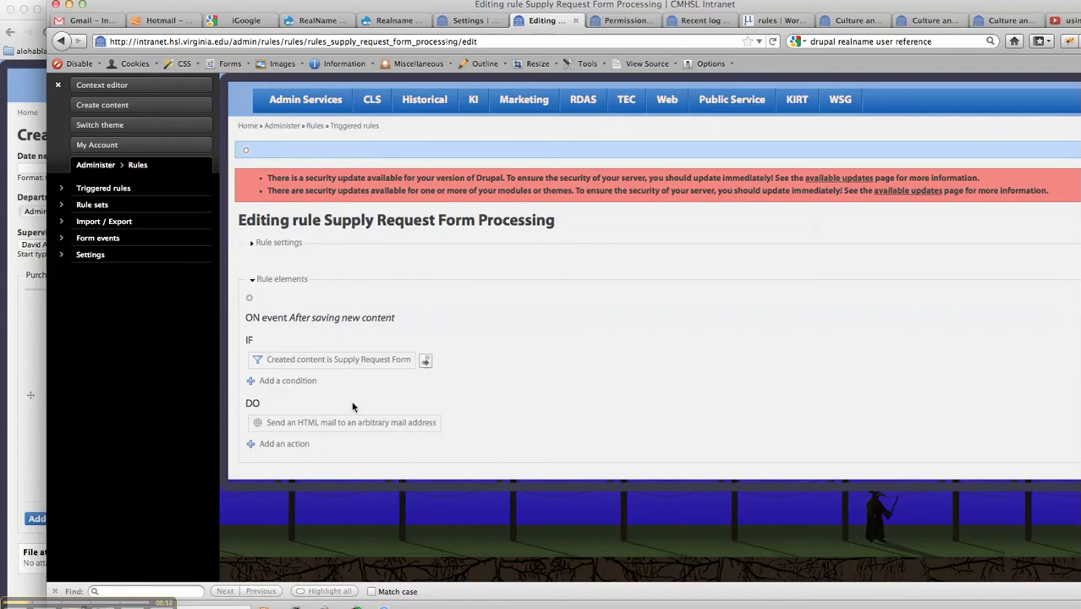
pyautogui.click(279, 451)
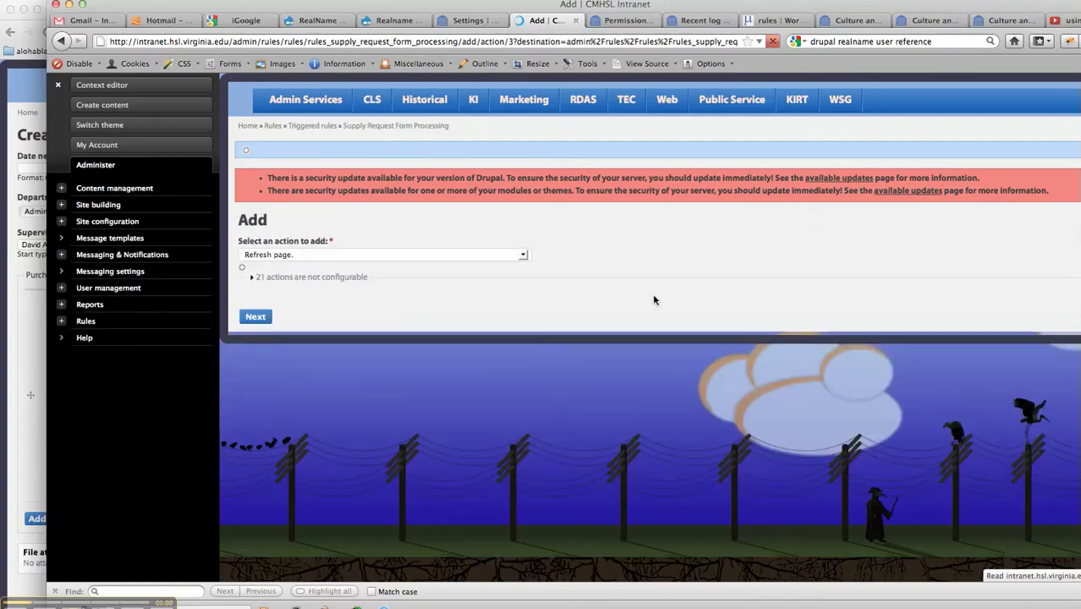
# Choose Load a referenced user as the new action and continue to its settings
pyautogui.click(495, 256)
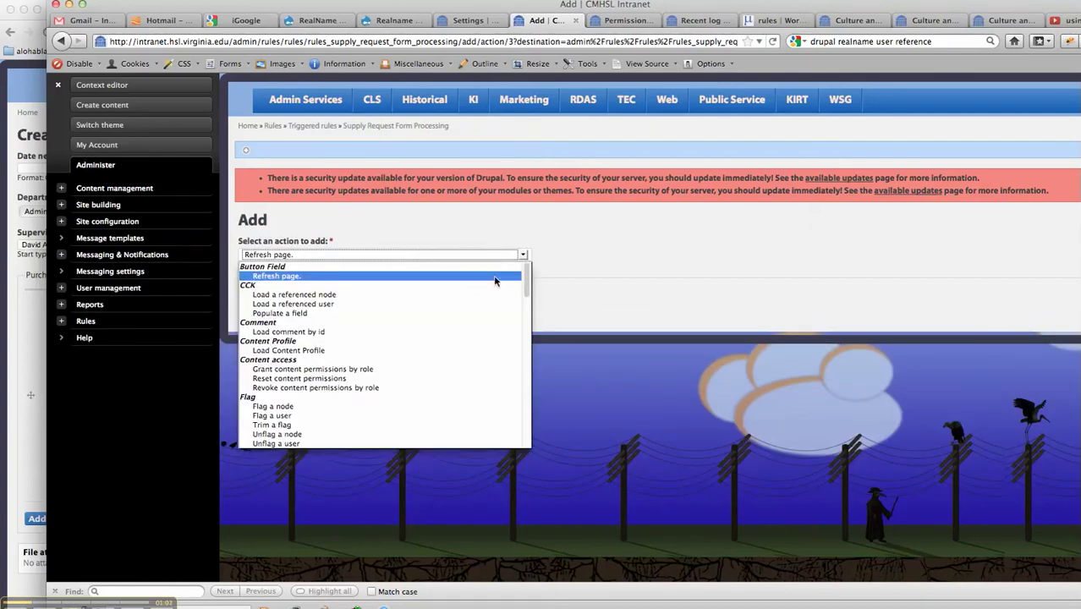
pyautogui.click(287, 305)
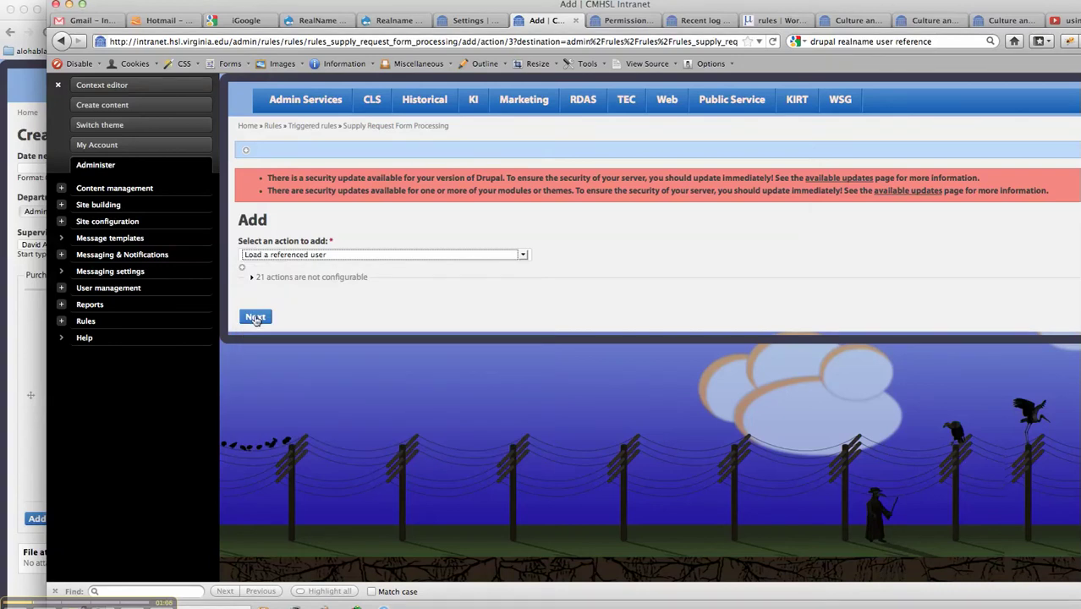
pyautogui.click(256, 318)
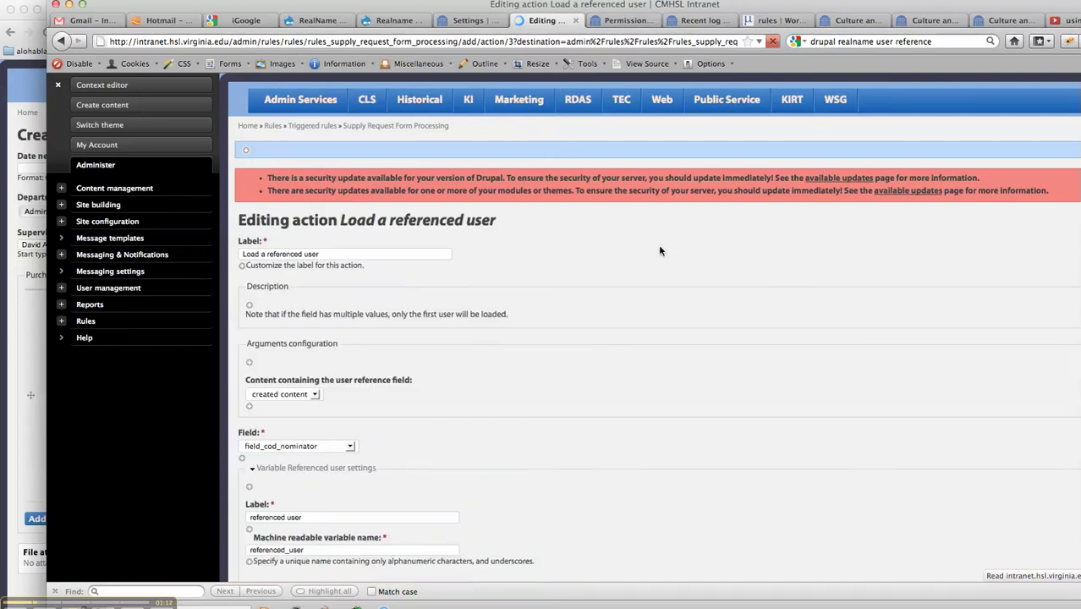
# Set the action's user reference Field to field_purchase_supervisor
pyautogui.scroll(-2, 659, 251)
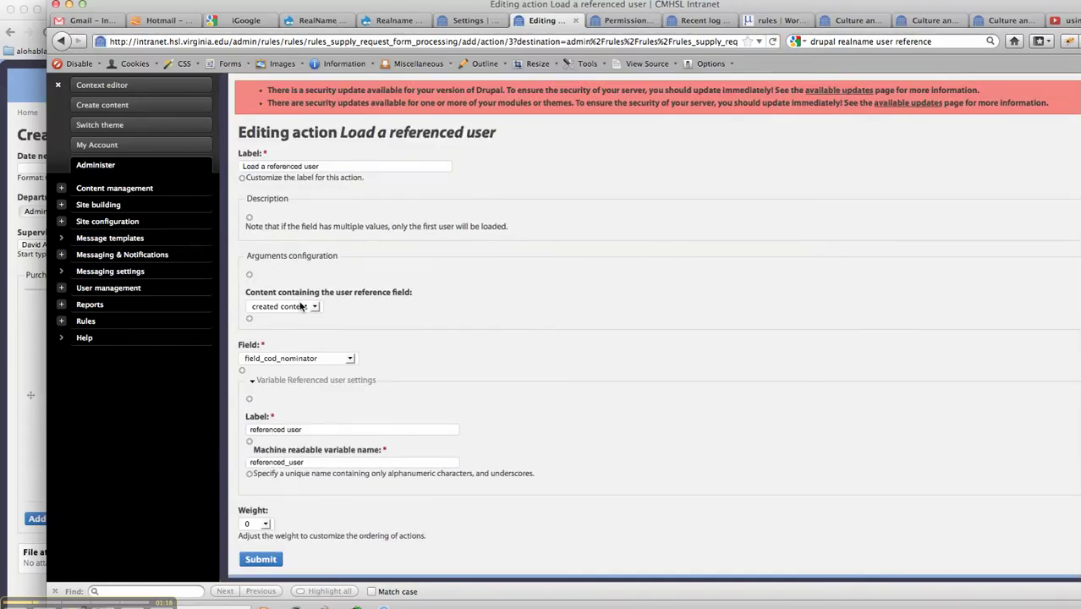
pyautogui.click(349, 358)
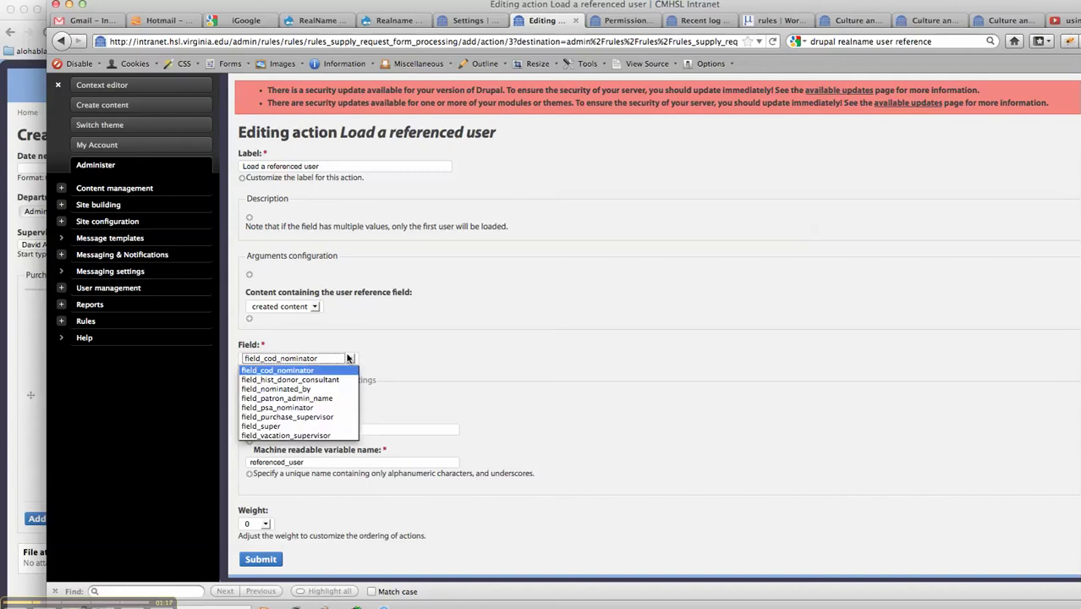
pyautogui.click(318, 417)
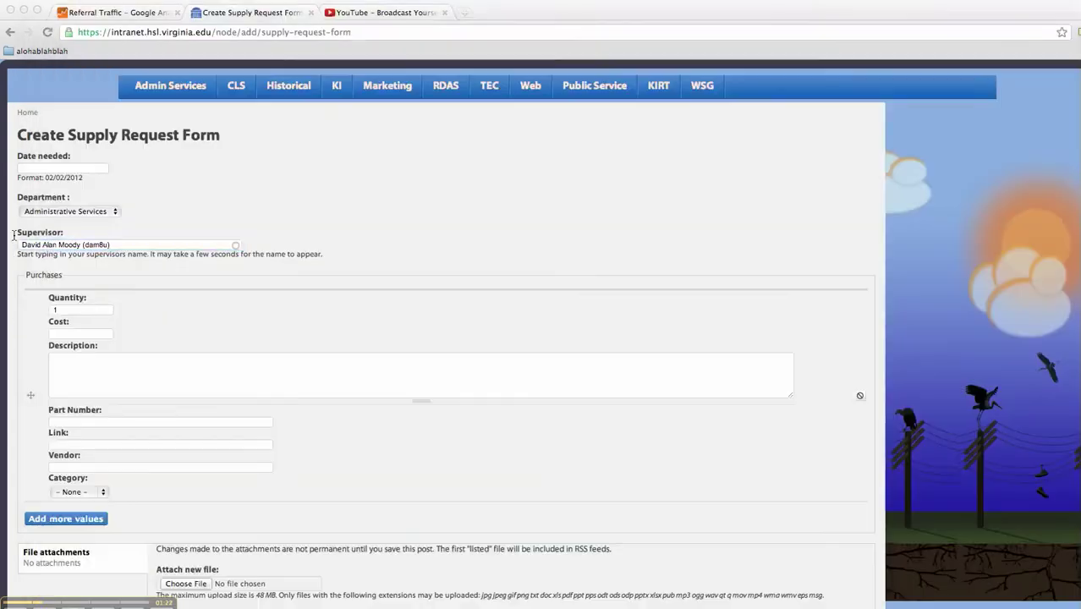
pyautogui.click(15, 244)
pyautogui.press('super+Tab')
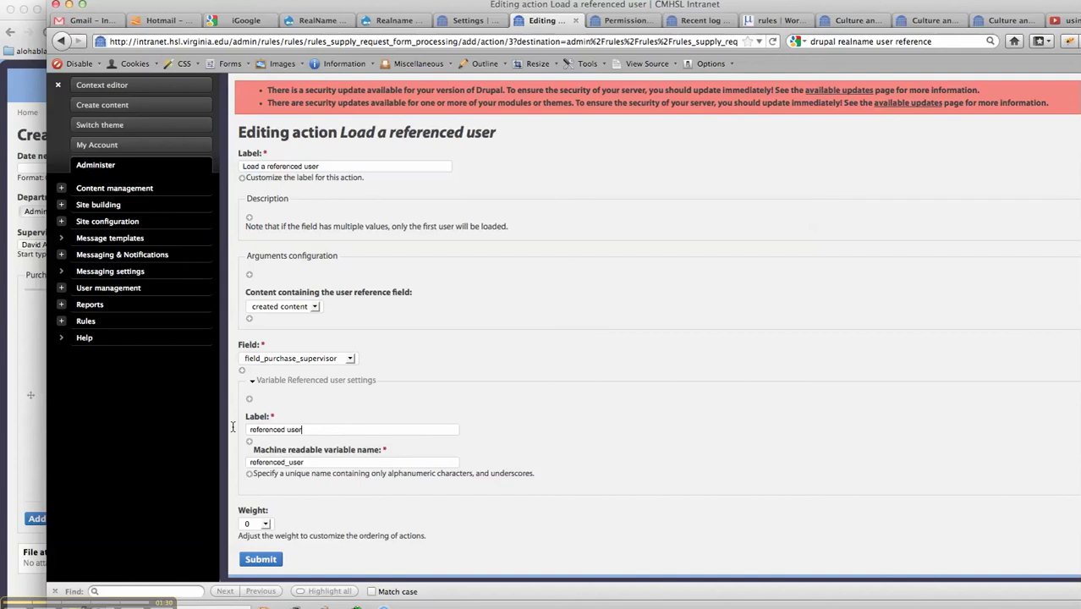
# Label the variable 'referenced supervisor' with machine name referenced_super_duper and submit the action
pyautogui.moveTo(236, 428); pyautogui.dragTo(302, 429)
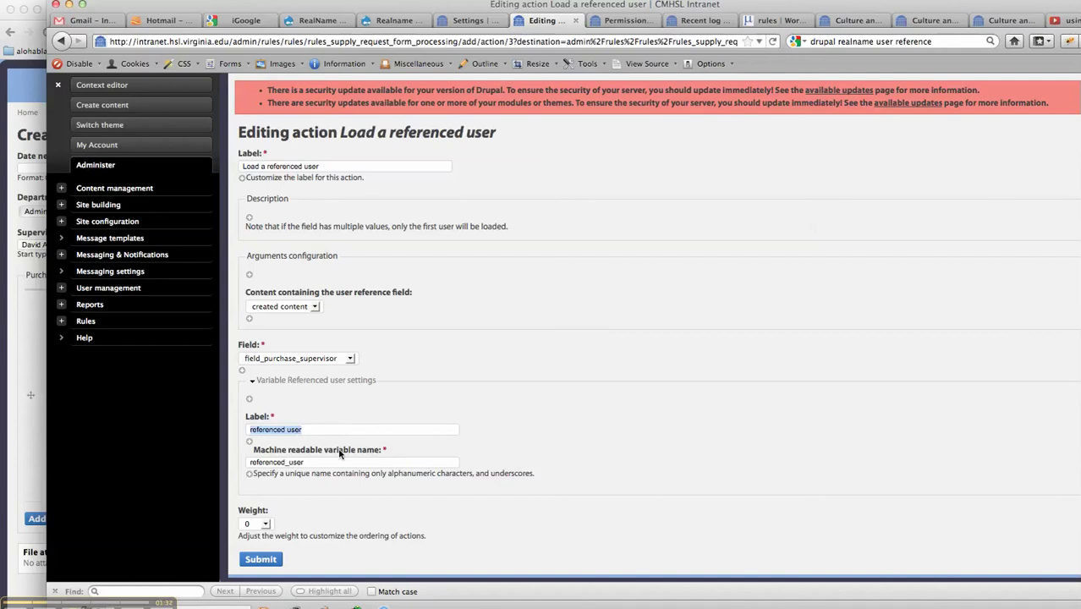
pyautogui.write('refer')
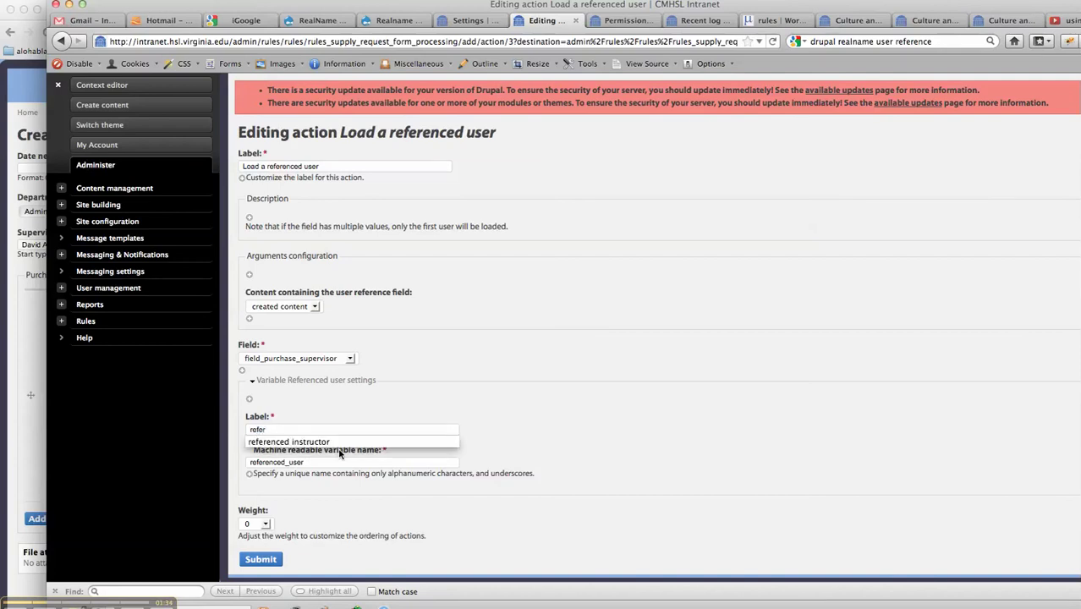
pyautogui.write('enced sup')
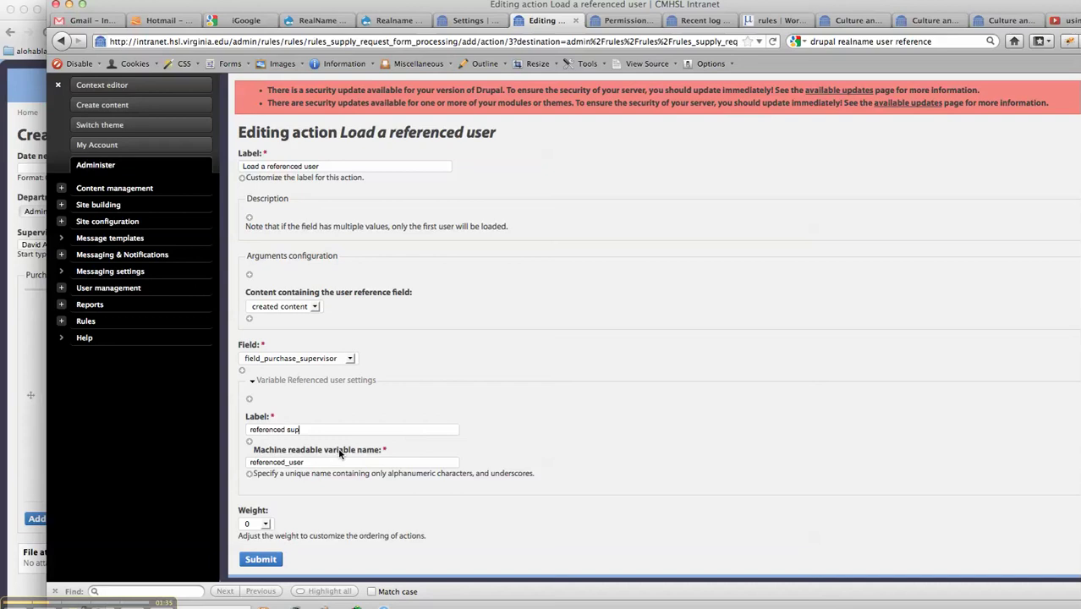
pyautogui.write('ervisor')
pyautogui.press('Tab')
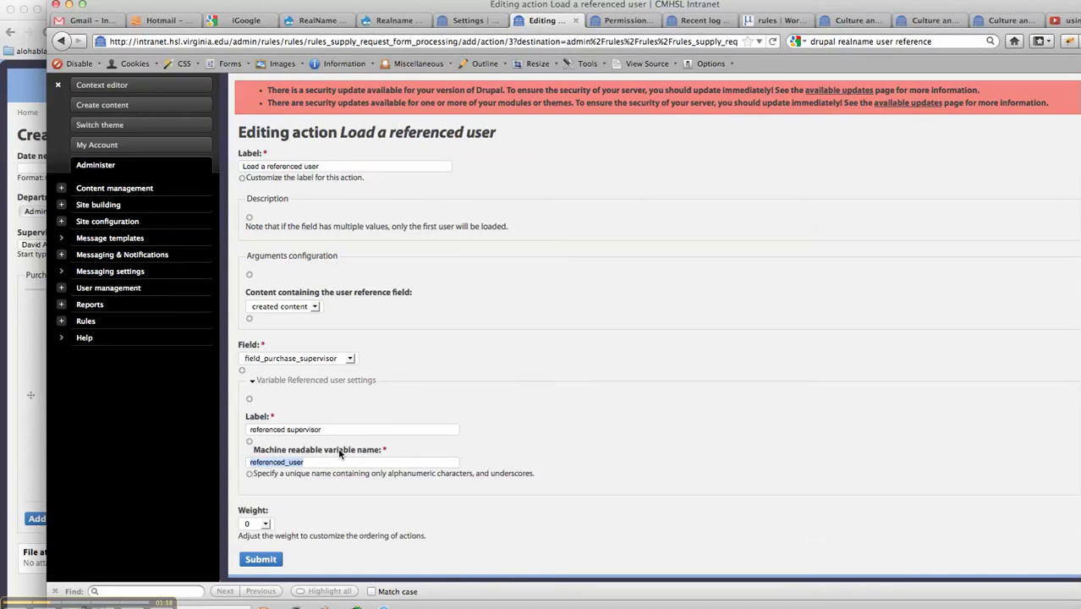
pyautogui.press('Right')
pyautogui.press('BackSpace')
pyautogui.press('BackSpace')
pyautogui.press('BackSpace')
pyautogui.press('BackSpace')
pyautogui.write('supervs')
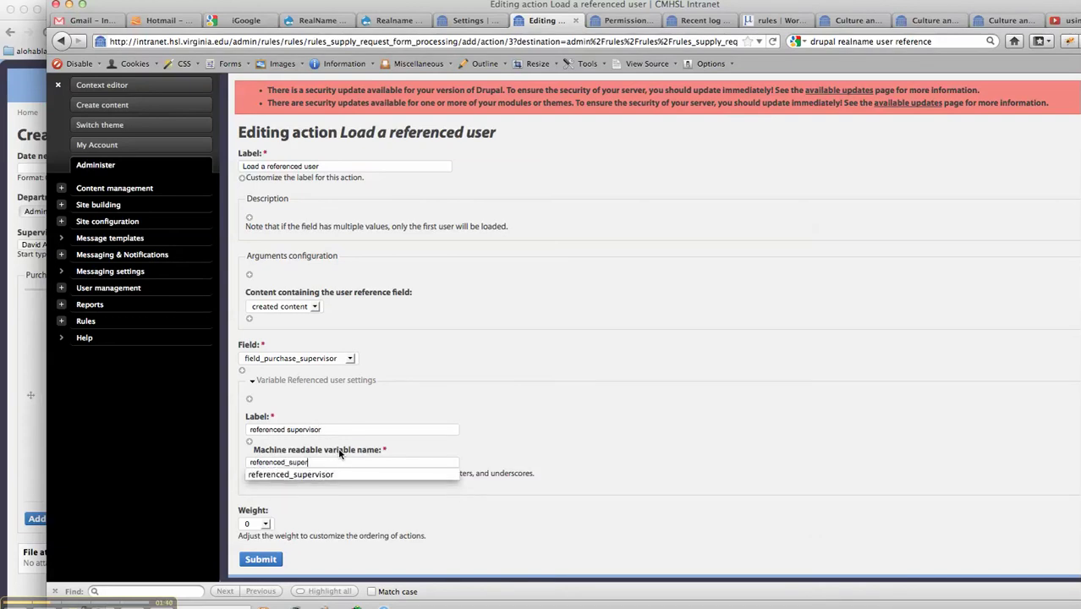
pyautogui.press('BackSpace')
pyautogui.press('BackSpace')
pyautogui.press('BackSpace')
pyautogui.press('BackSpace')
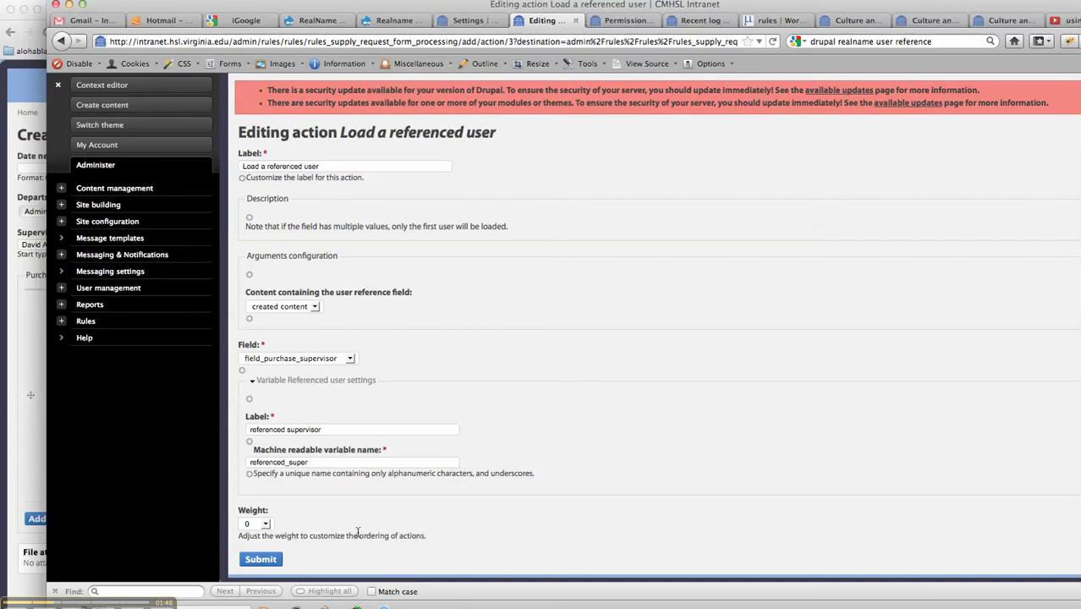
pyautogui.write('_duper')
pyautogui.hotkey('shift', 'Tab')
pyautogui.scroll(-1, 499, 427)
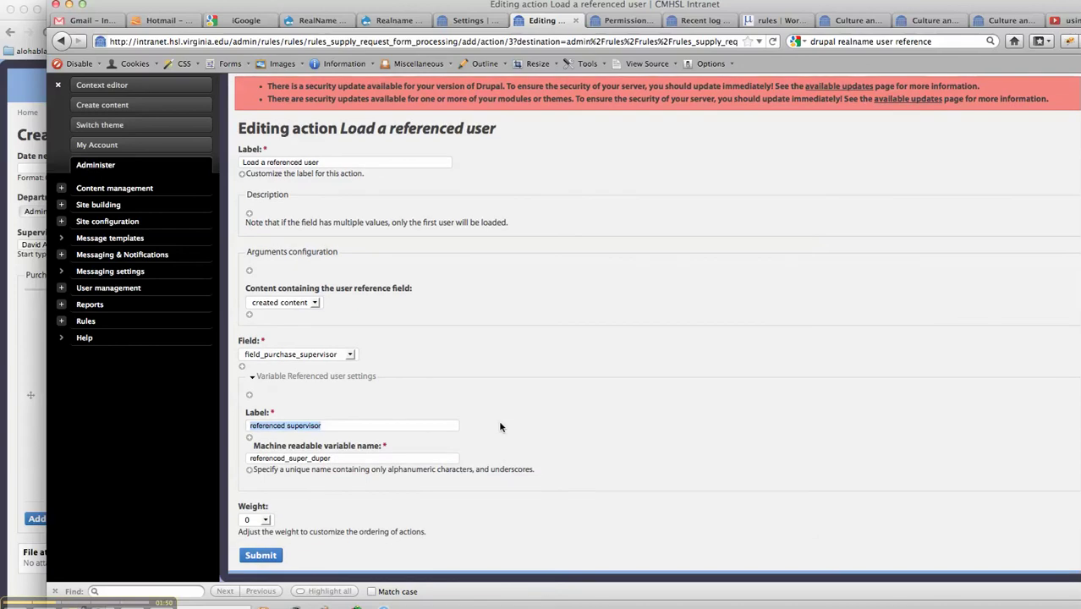
pyautogui.click(259, 560)
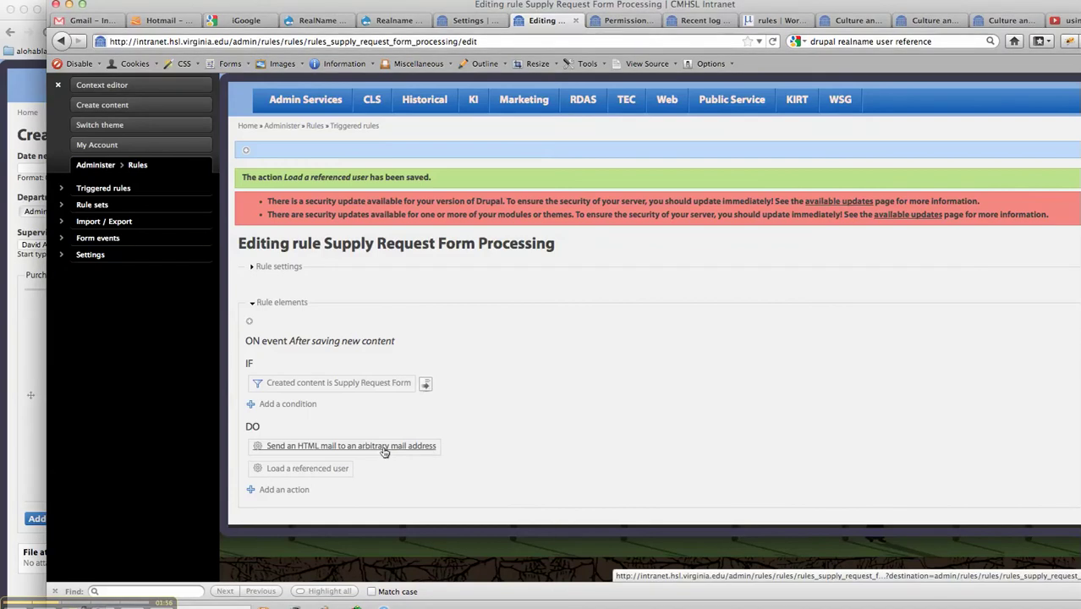
# Open the Send an HTML mail to an arbitrary mail address action's settings in a new tab
pyautogui.middleClick(385, 452)
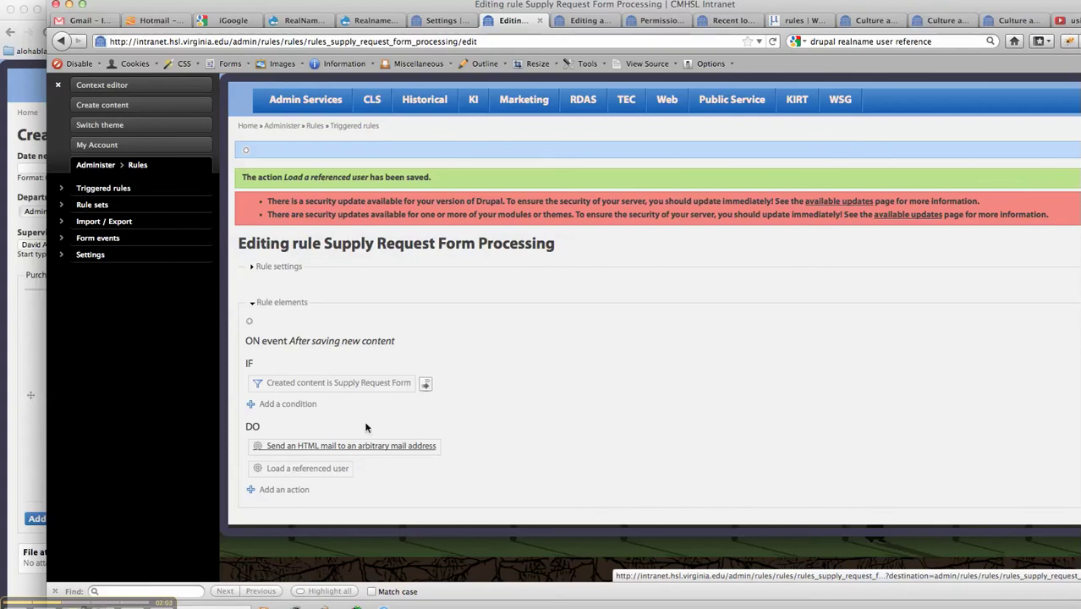
pyautogui.hotkey('ctrl', 'Tab')
# Review the existing mail action's recipient addresses and its Referenced user token patterns
pyautogui.moveTo(443, 372); pyautogui.dragTo(202, 368)
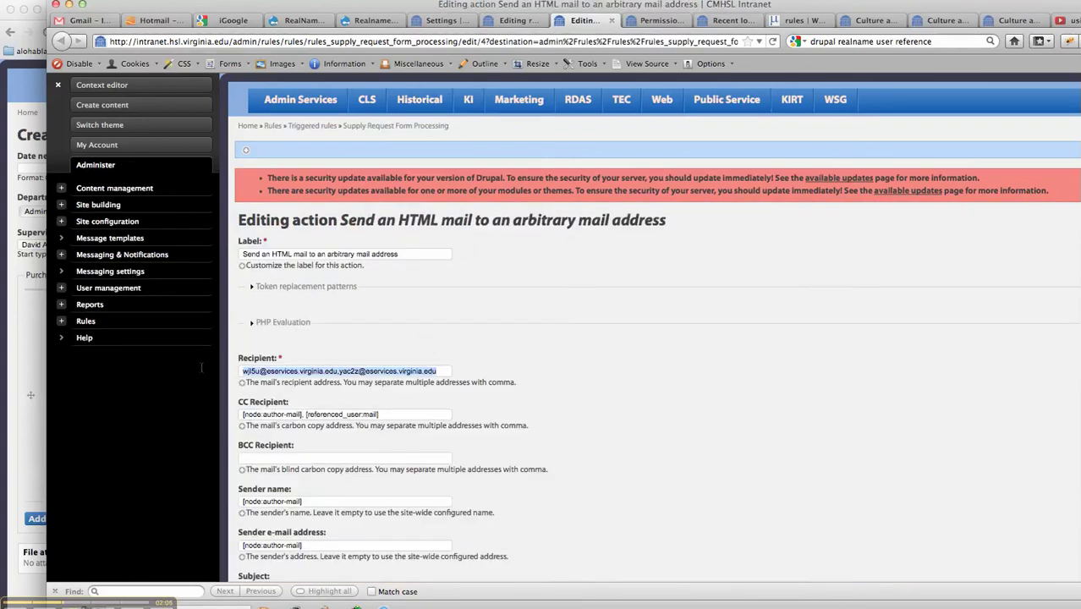
pyautogui.hotkey('ctrl', 'shift', 'Tab')
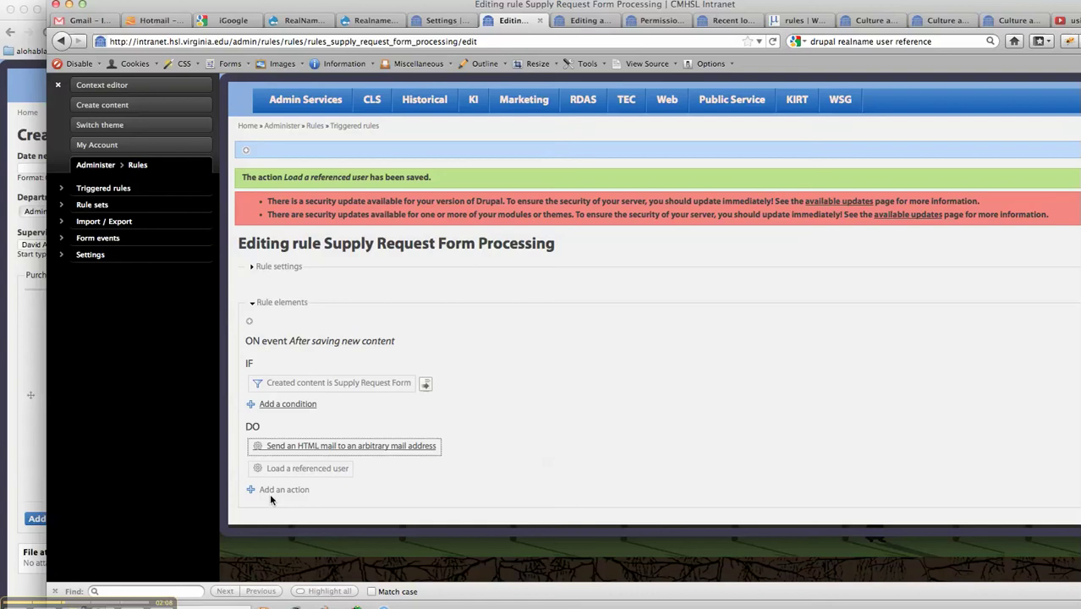
pyautogui.hotkey('ctrl', 'Tab')
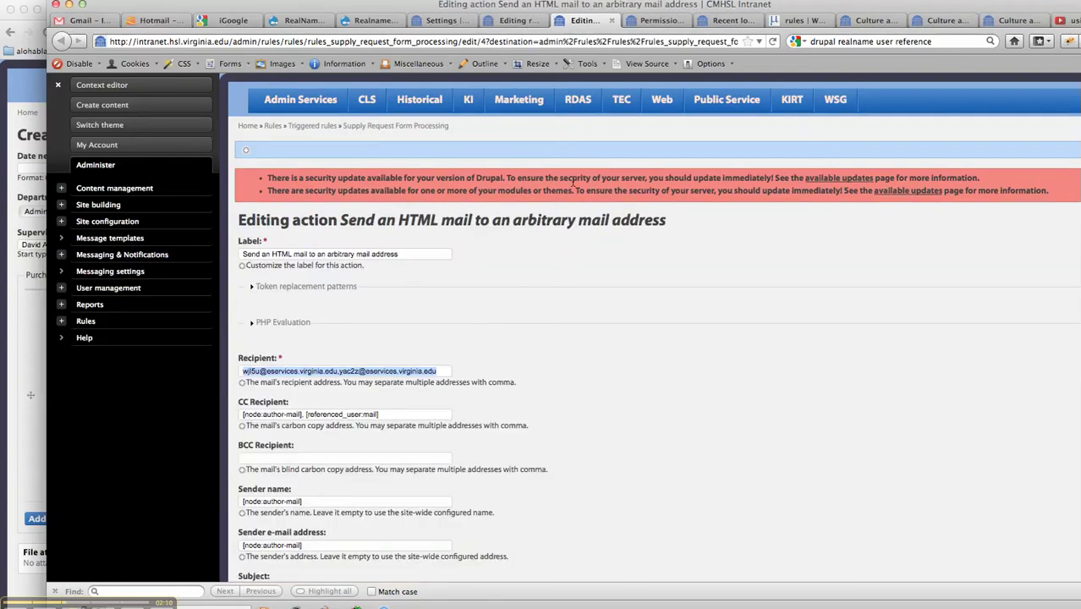
pyautogui.scroll(-5, 507, 499)
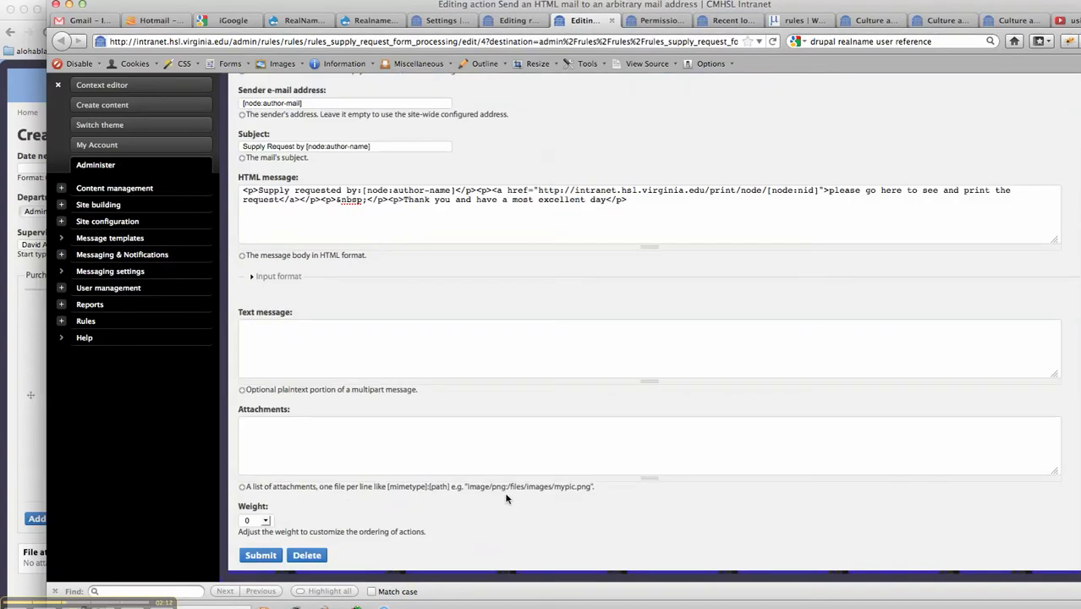
pyautogui.scroll(5, 507, 499)
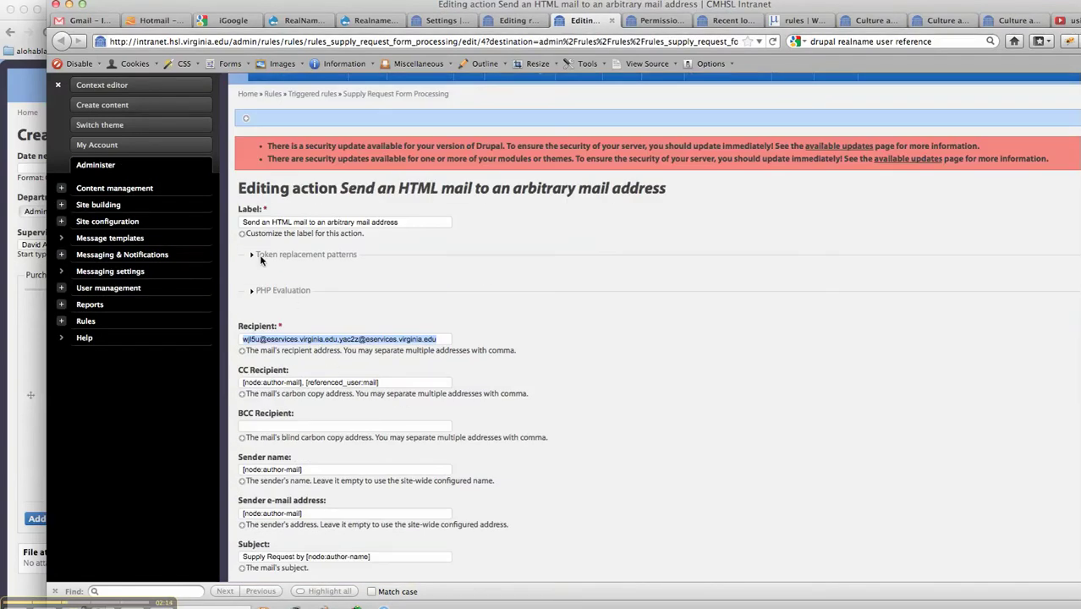
pyautogui.click(296, 259)
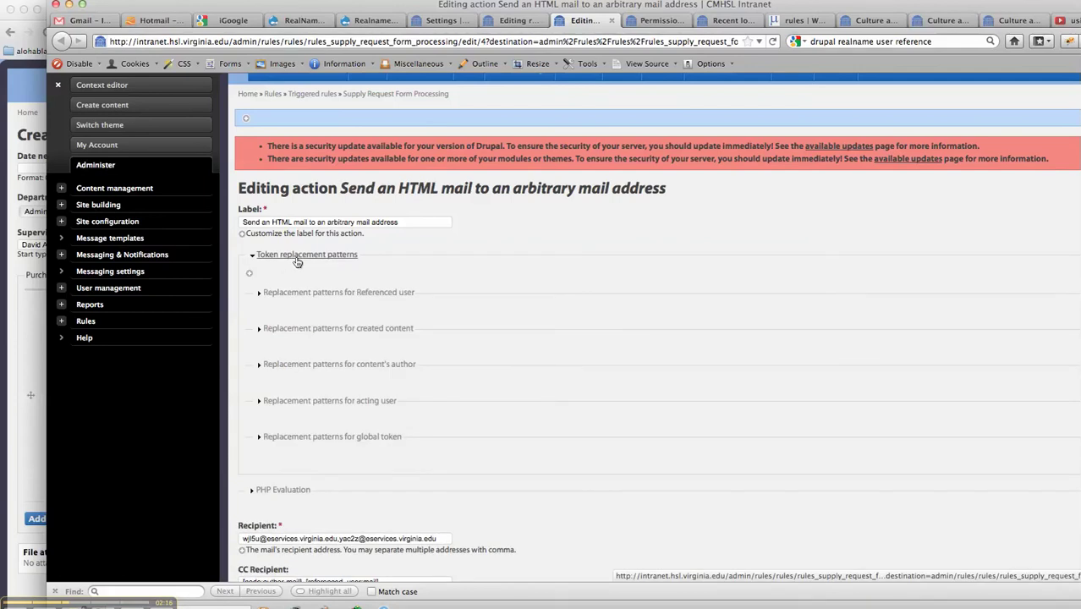
pyautogui.click(297, 259)
pyautogui.click(296, 259)
pyautogui.click(289, 292)
# Return to the Supply Request Form Processing rule and start adding another action
pyautogui.scroll(-4, 295, 259)
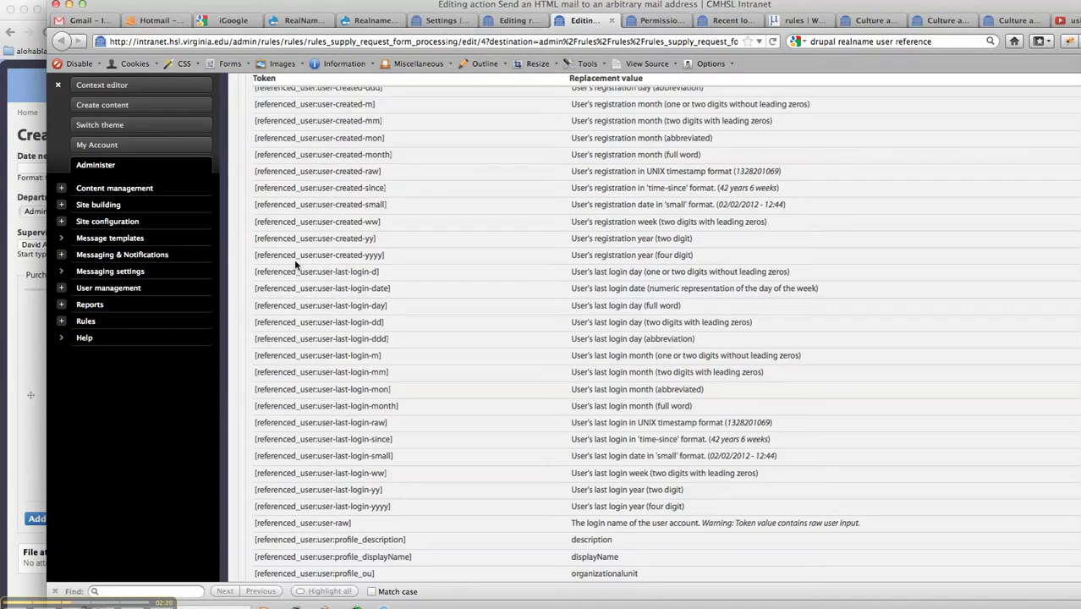
pyautogui.scroll(7, 295, 259)
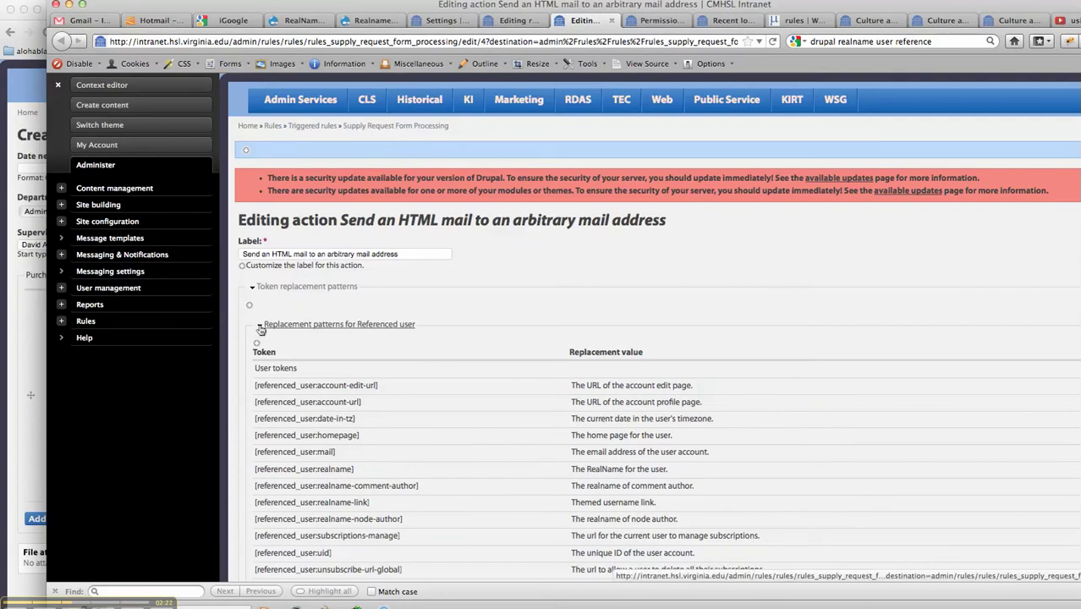
pyautogui.hotkey('ctrl', 'shift', 'Tab')
pyautogui.click(283, 490)
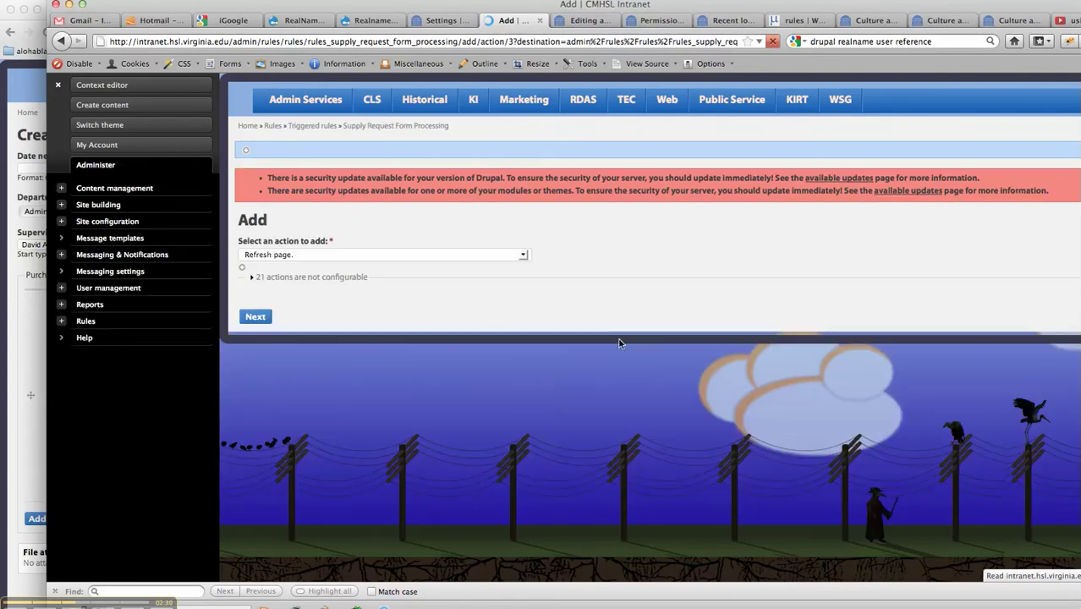
# Select Send an HTML mail to an arbitrary mail address as the new action and continue
pyautogui.click(436, 261)
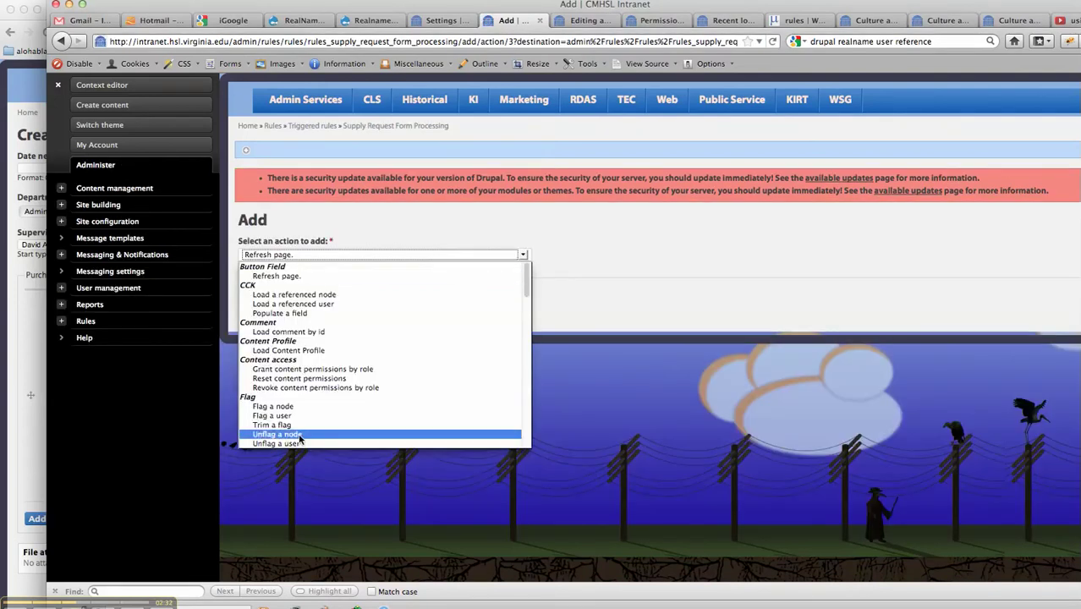
pyautogui.press('Escape')
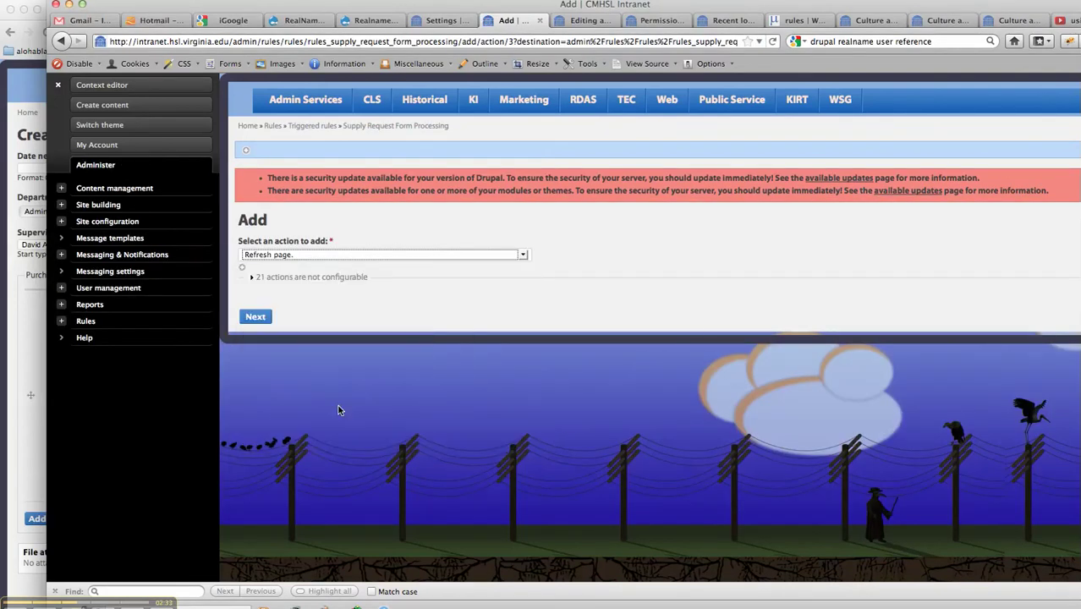
pyautogui.click(523, 255)
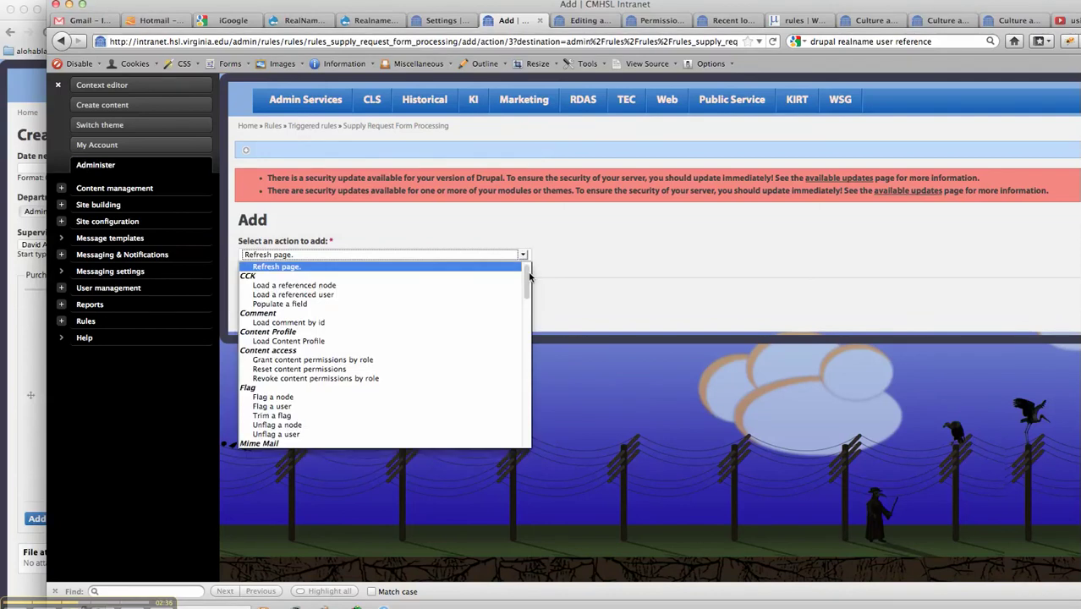
pyautogui.press('Escape')
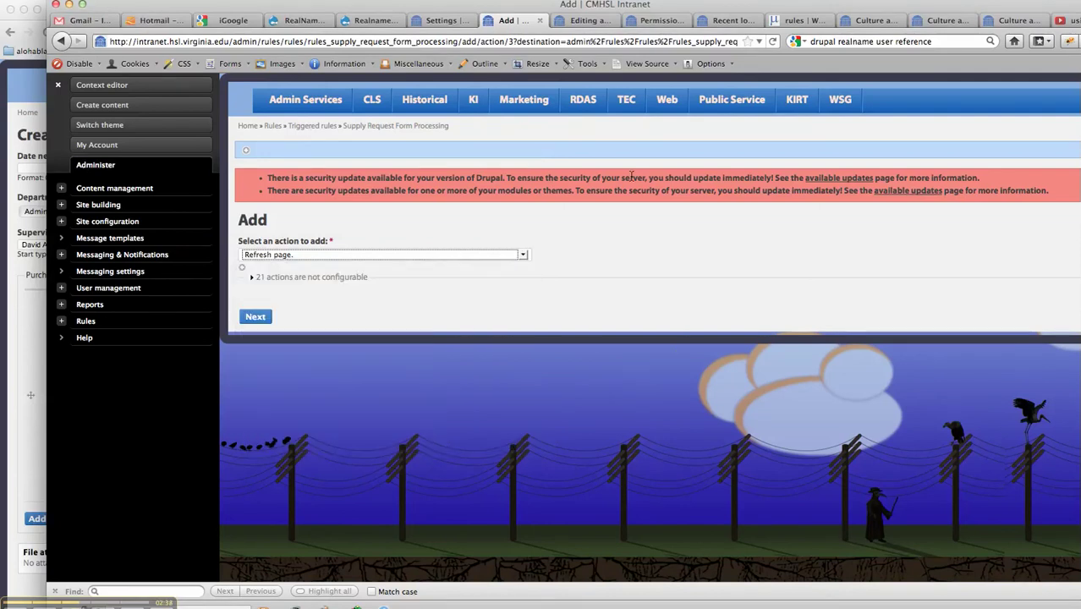
pyautogui.click(523, 255)
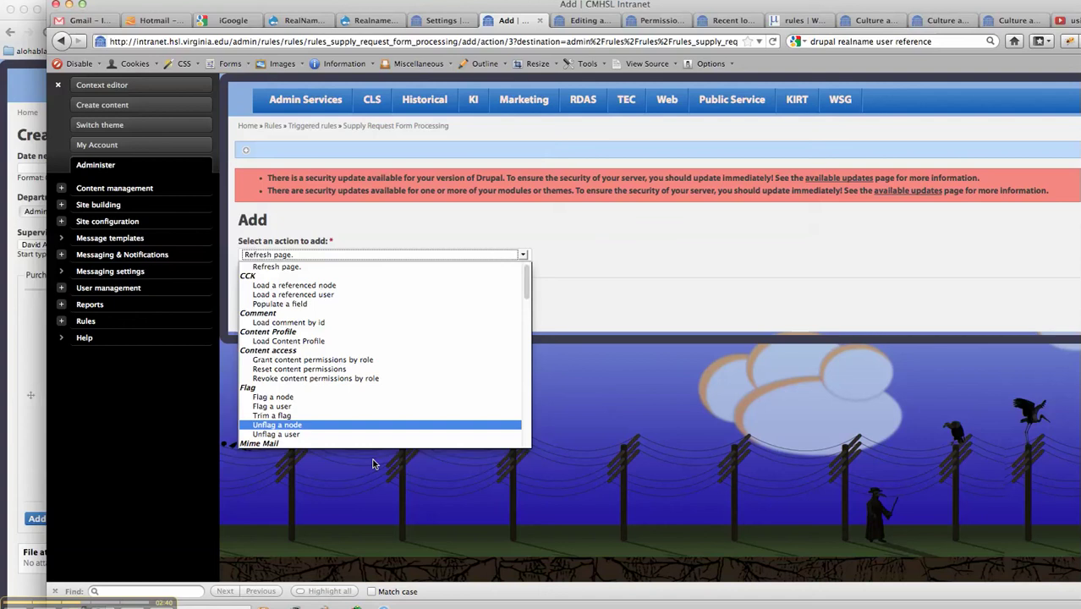
pyautogui.press('Down')
pyautogui.press('Down')
pyautogui.press('Down')
pyautogui.press('Down')
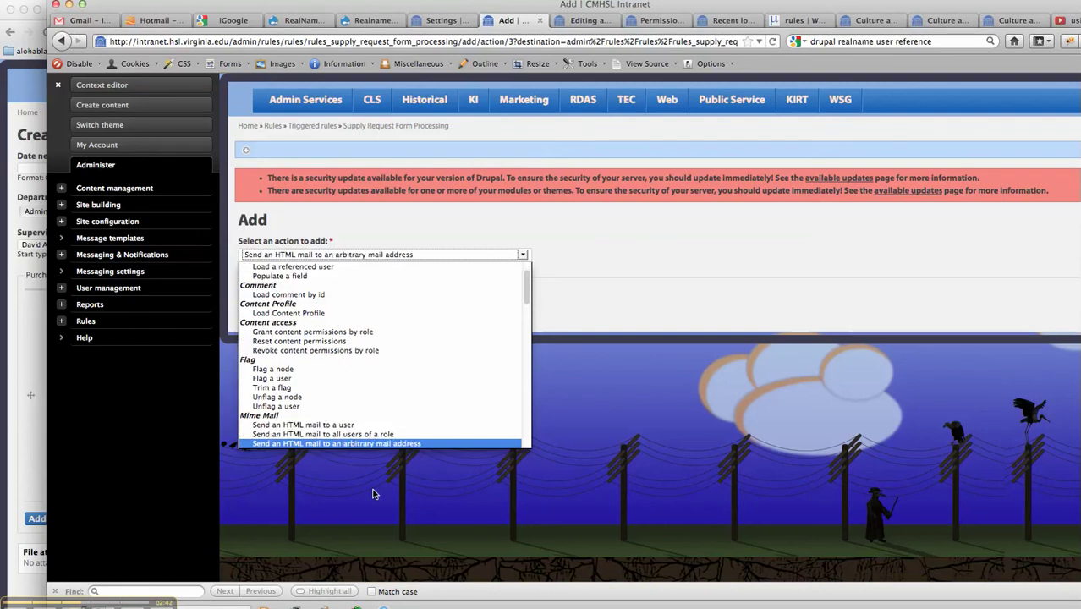
pyautogui.press('Return')
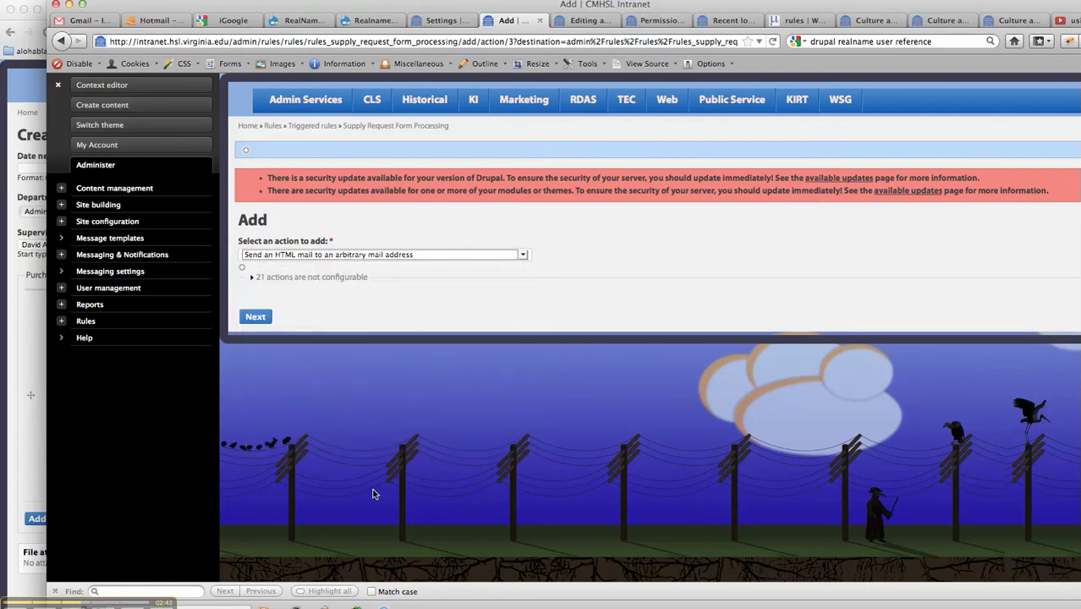
pyautogui.click(263, 314)
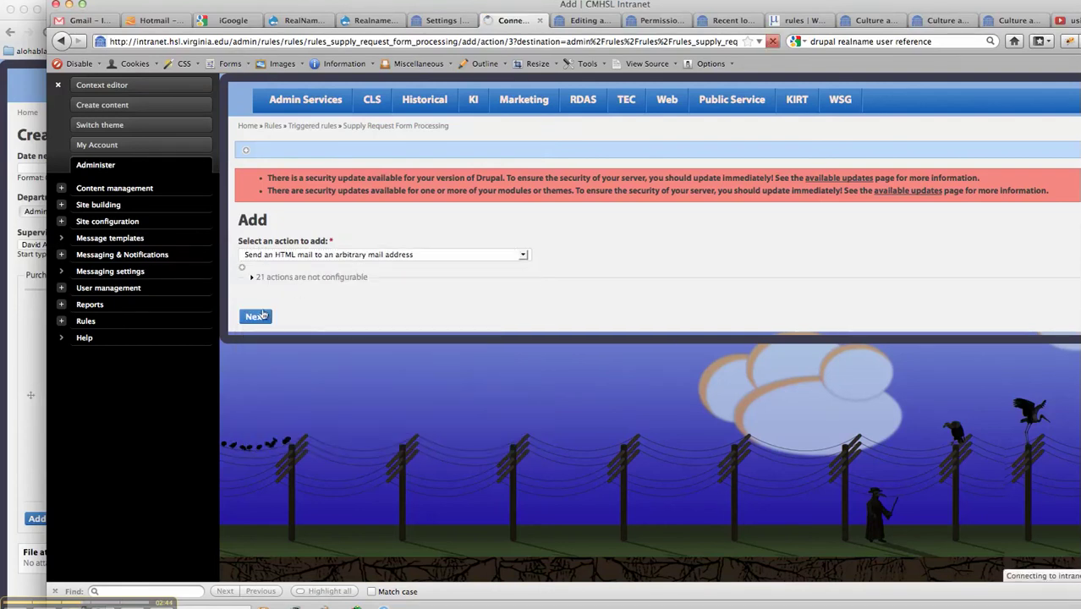
# Turn off Debug rule evaluation in Rules settings, then return to the new mail action form
pyautogui.click(460, 20)
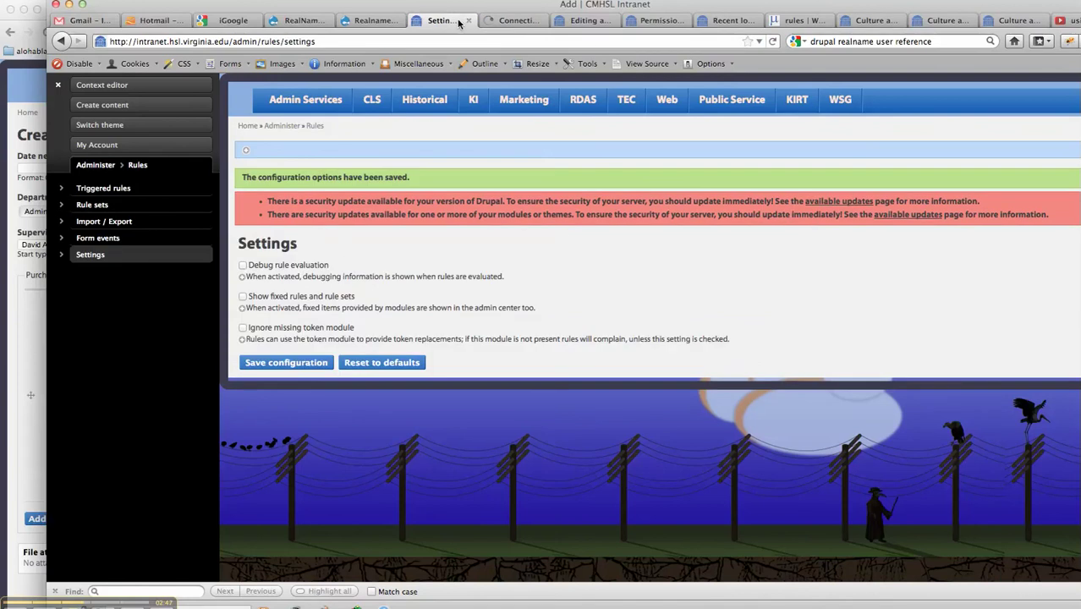
pyautogui.click(511, 21)
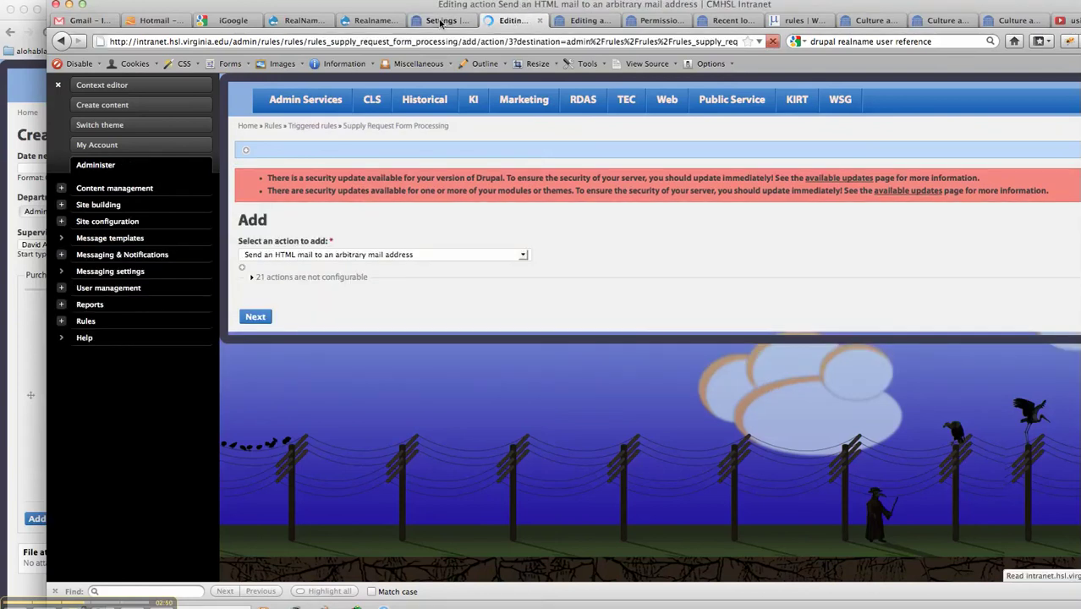
pyautogui.click(441, 21)
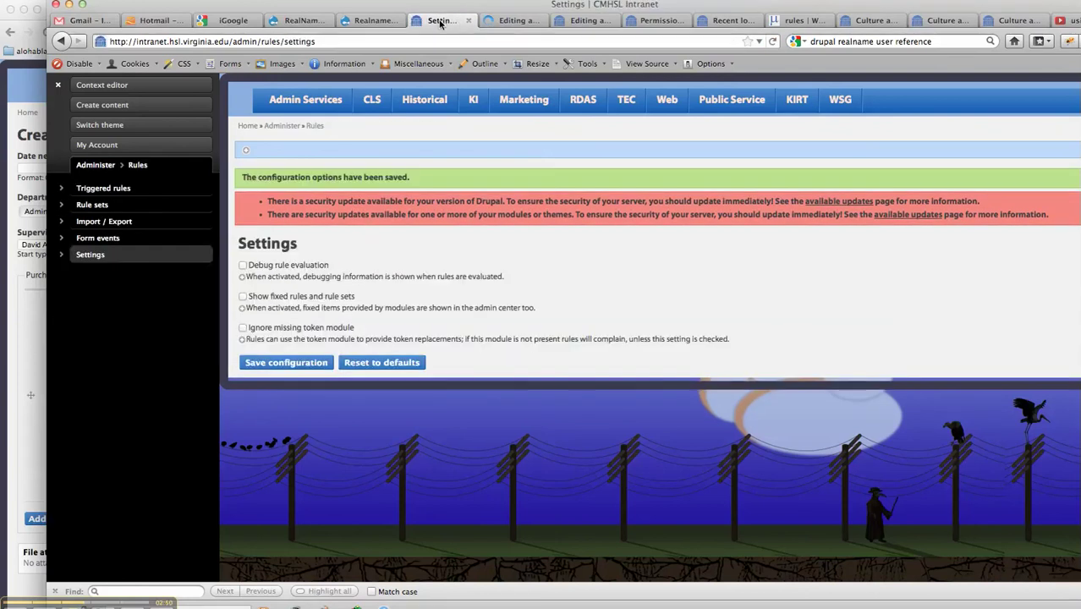
pyautogui.click(244, 266)
pyautogui.hotkey('ctrl', 'Tab')
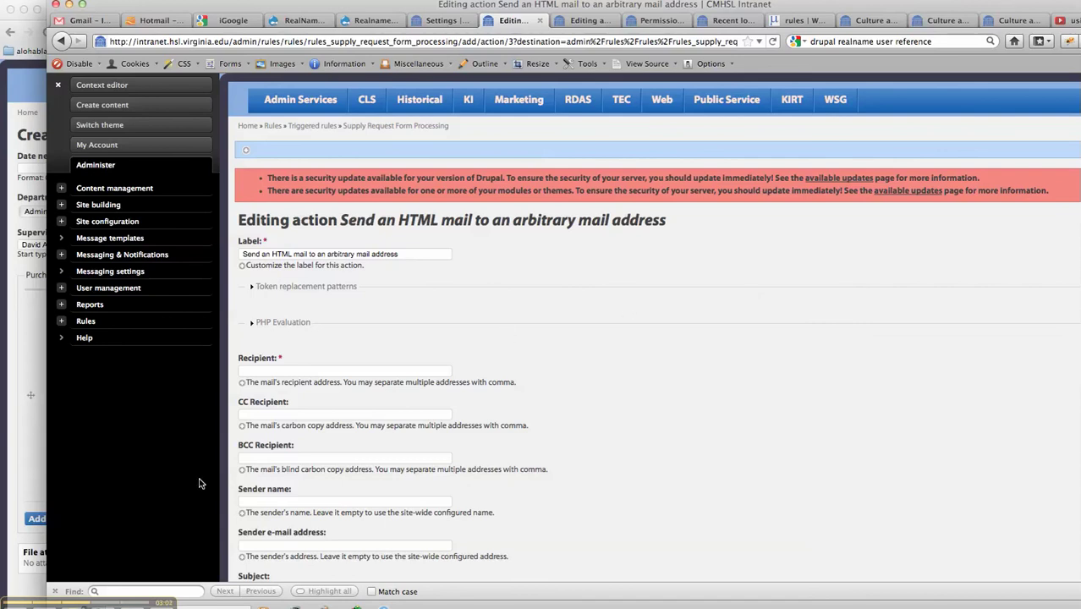
# Expand the referenced supervisor token patterns and copy the [referenced_super_duper:mail] token
pyautogui.scroll(-1, 621, 364)
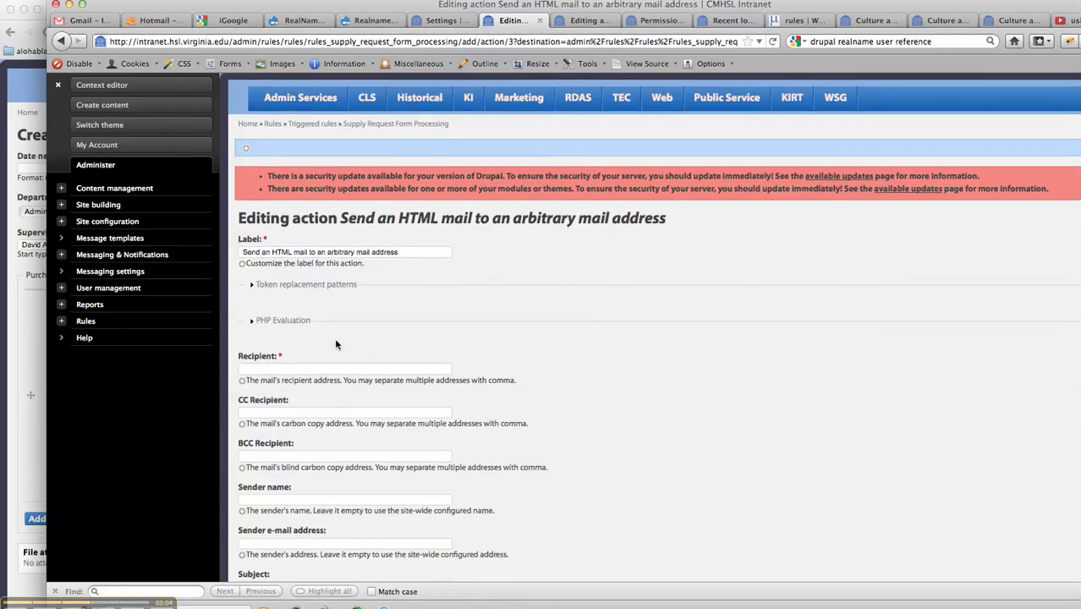
pyautogui.scroll(-5, 335, 345)
pyautogui.scroll(5, 288, 296)
pyautogui.click(284, 288)
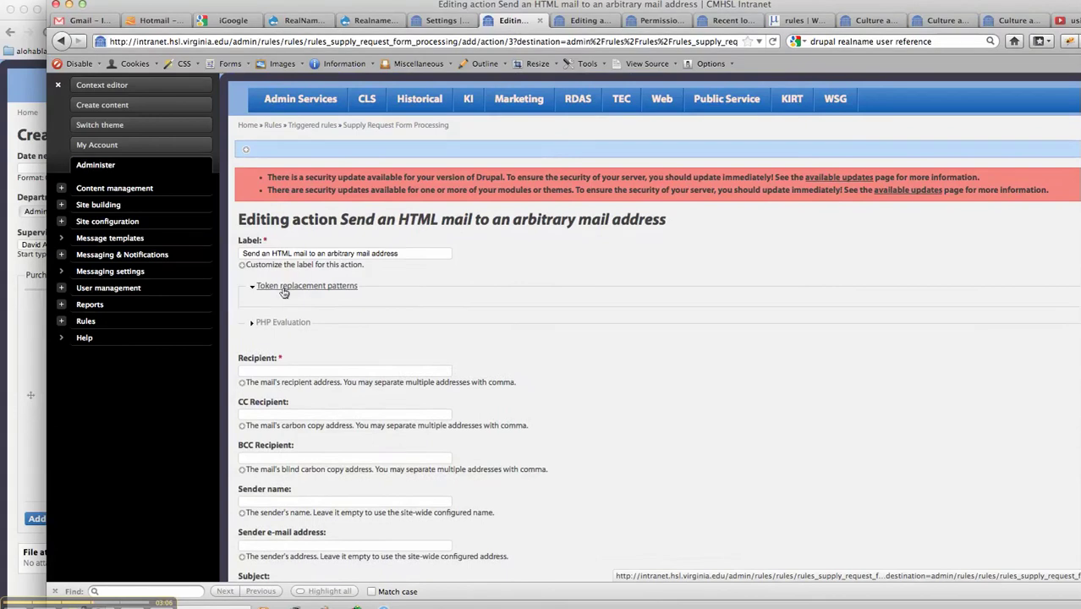
pyautogui.scroll(-1, 550, 345)
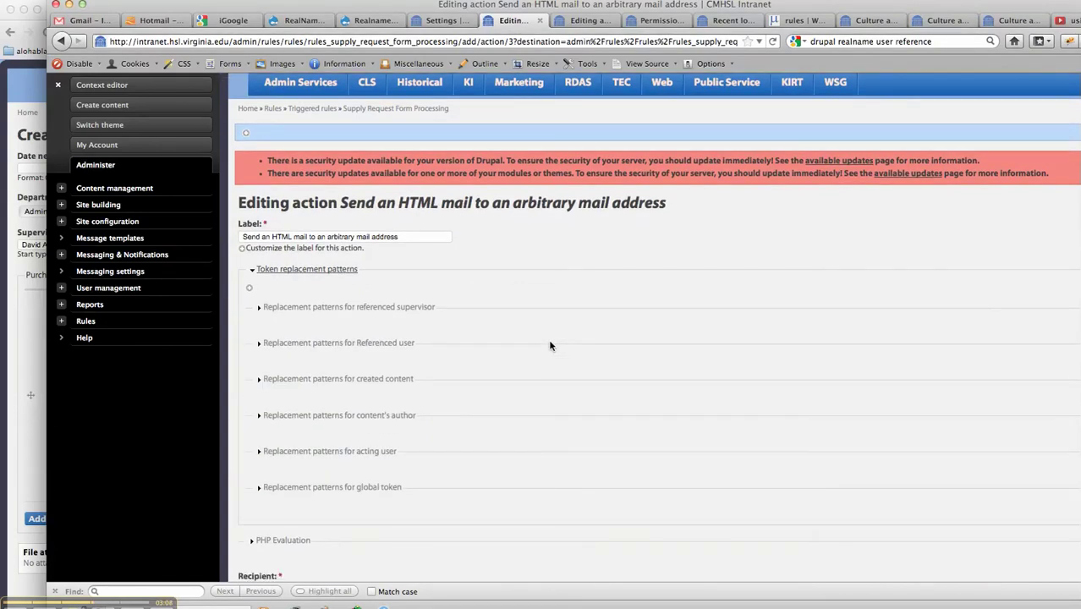
pyautogui.click(259, 307)
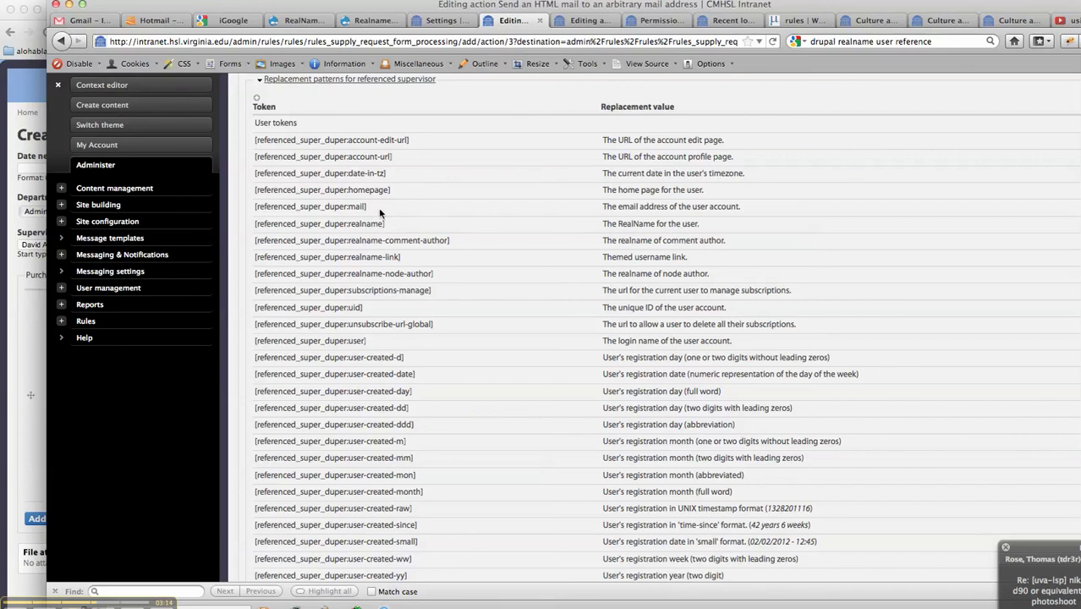
pyautogui.moveTo(378, 208); pyautogui.dragTo(220, 208)
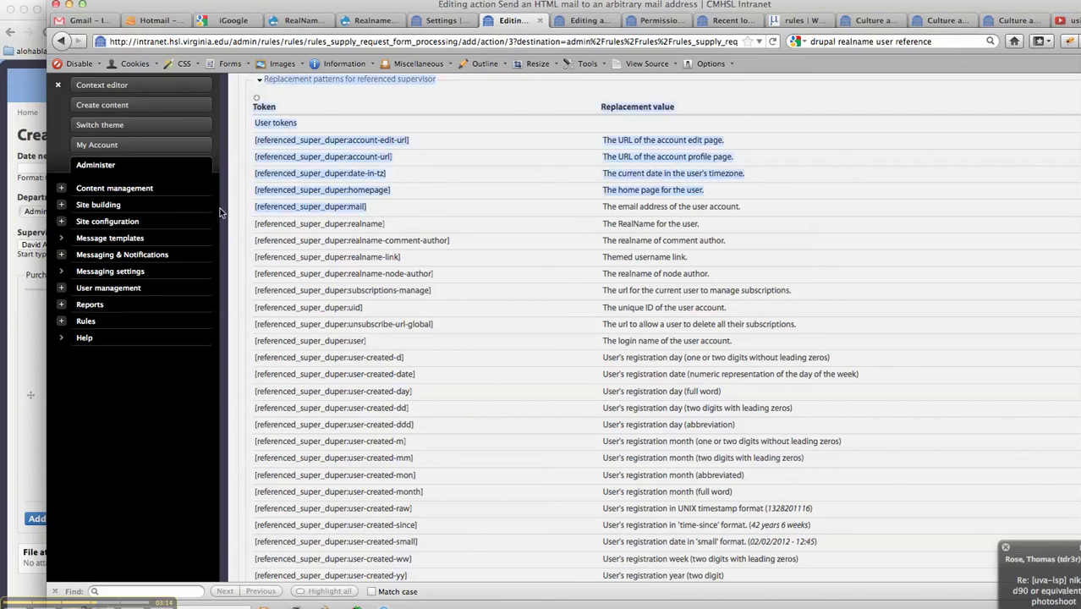
pyautogui.click(262, 225)
pyautogui.moveTo(254, 207); pyautogui.dragTo(366, 207)
pyautogui.press('super+c')
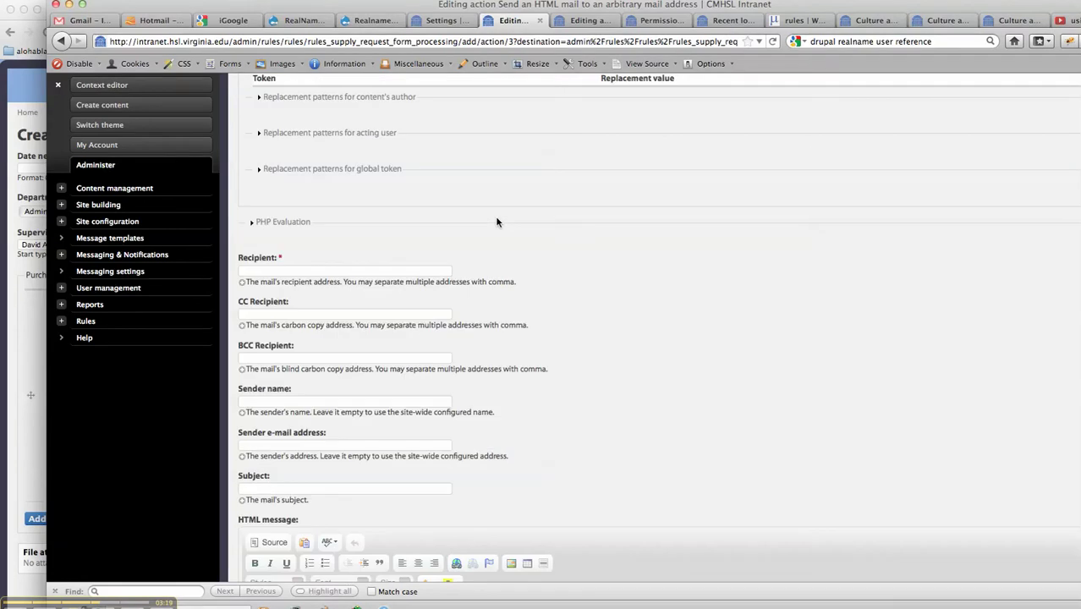
pyautogui.scroll(-10, 497, 222)
pyautogui.scroll(8, 497, 221)
# Paste [referenced_super_duper:mail] into the CC Recipient field
pyautogui.click(308, 210)
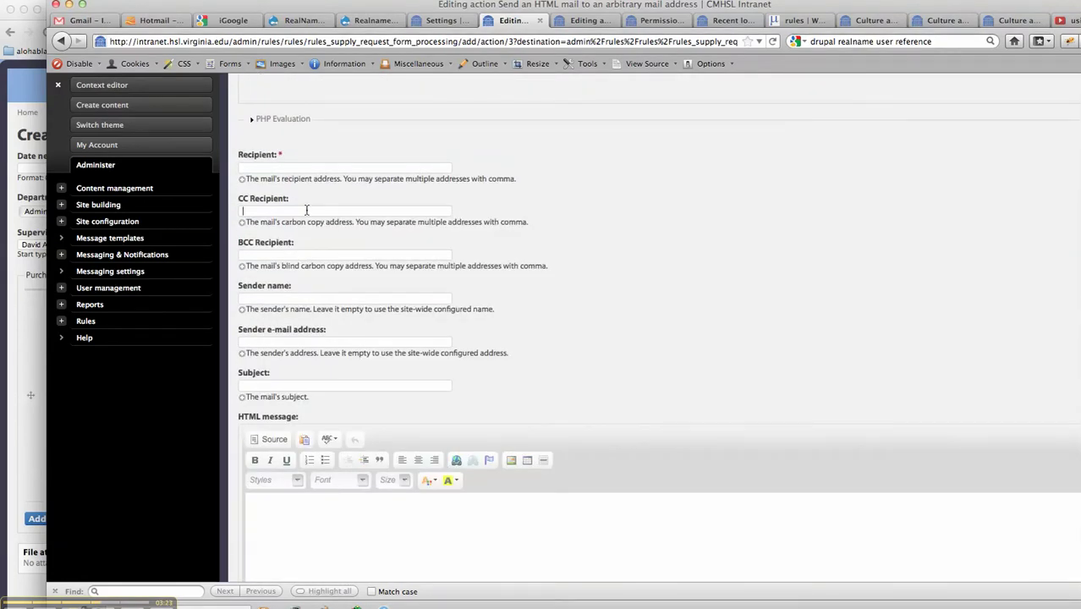
pyautogui.press('super+v')
pyautogui.scroll(3, 494, 195)
pyautogui.scroll(20, 494, 194)
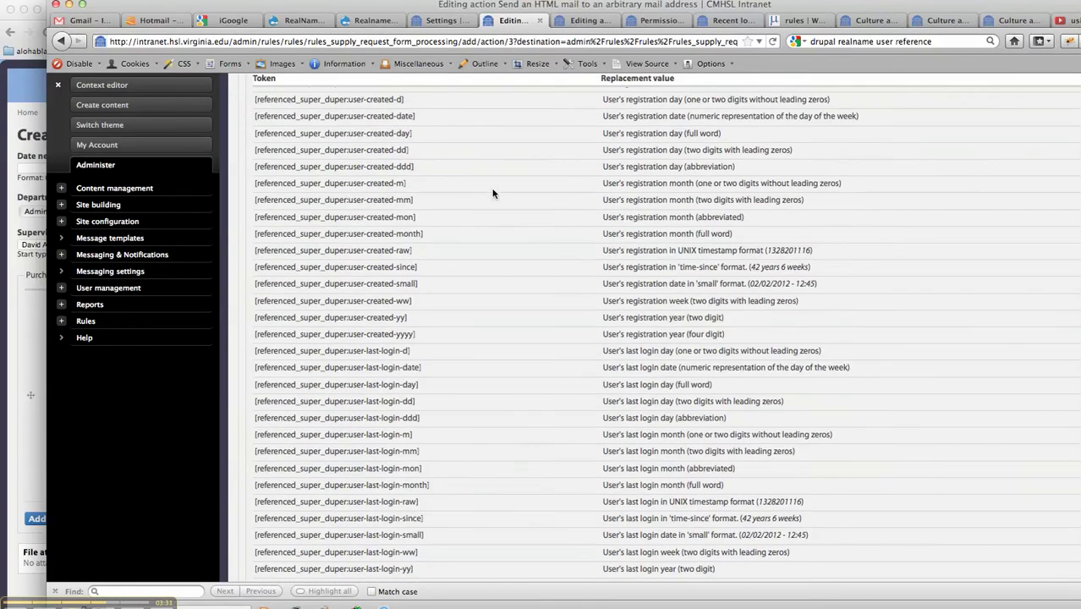